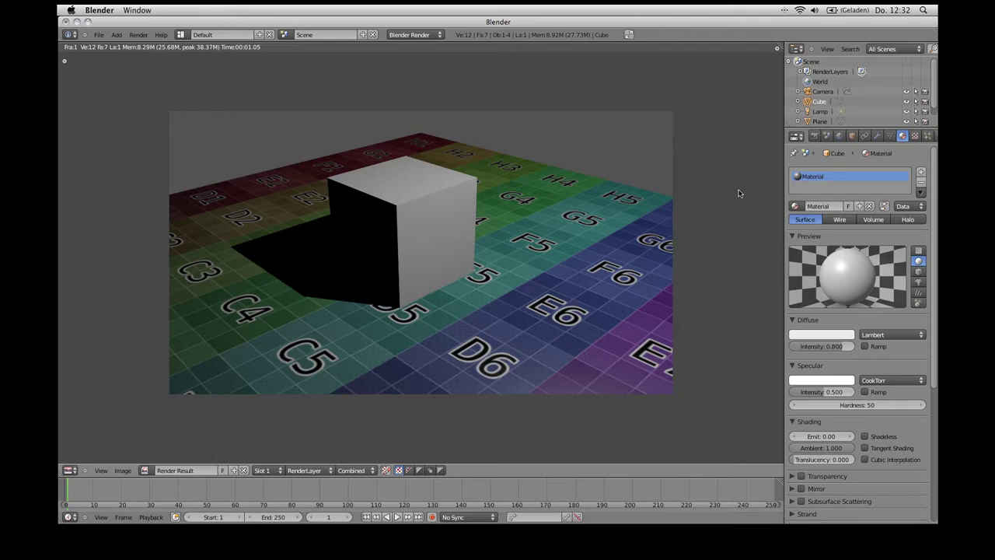
# Toggle the Diffuse Ramp and Transparency panels open and closed again.
pyautogui.click(865, 346)
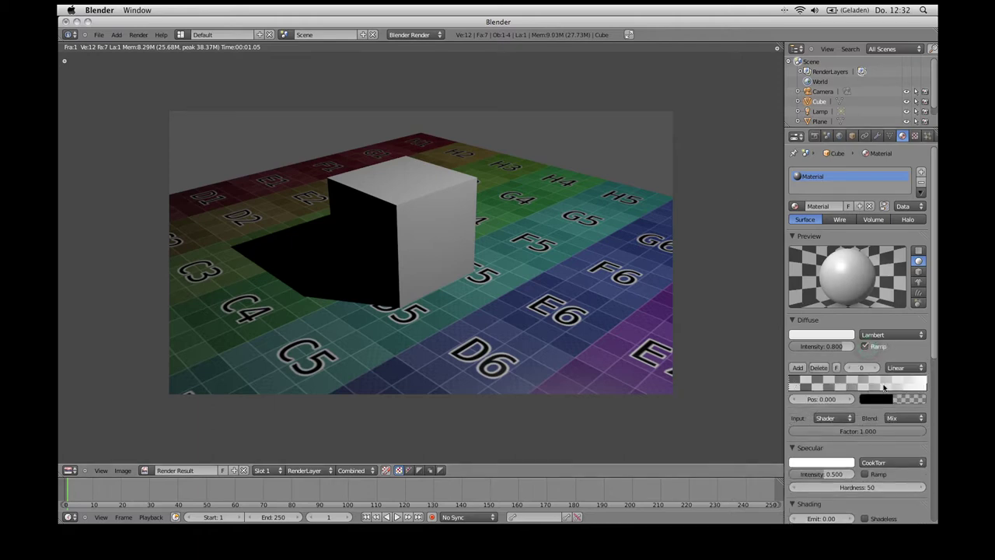
pyautogui.click(864, 346)
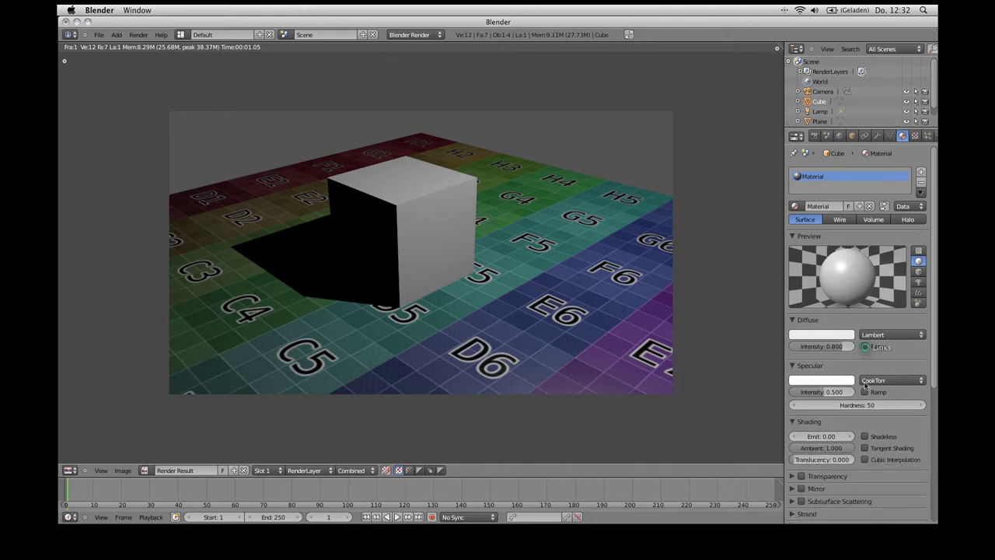
pyautogui.scroll(-4, 871, 422)
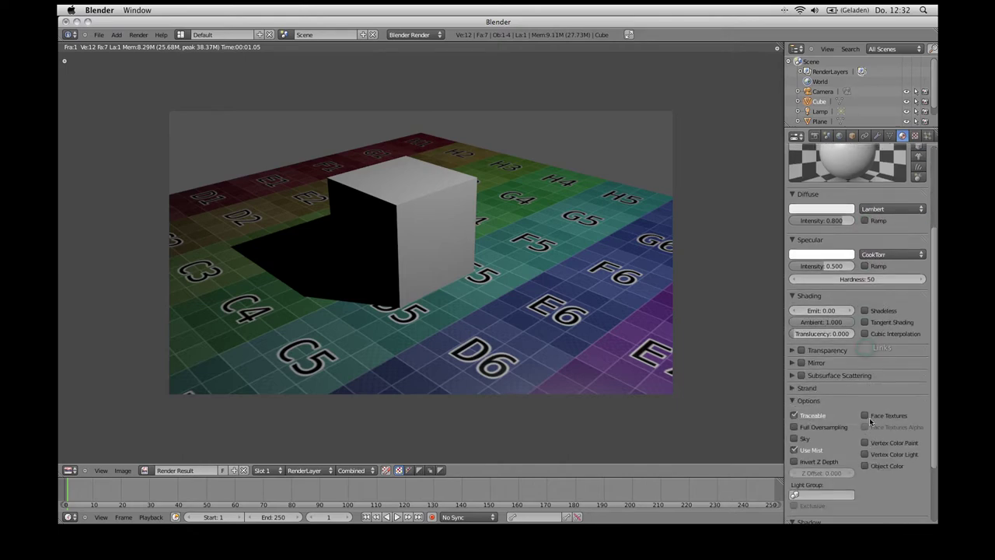
pyautogui.click(792, 351)
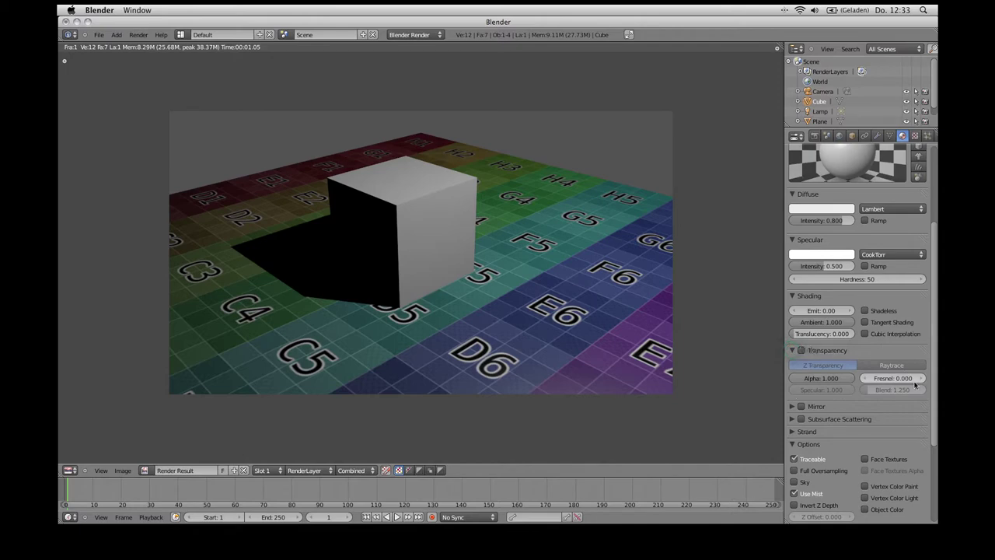
pyautogui.click(815, 350)
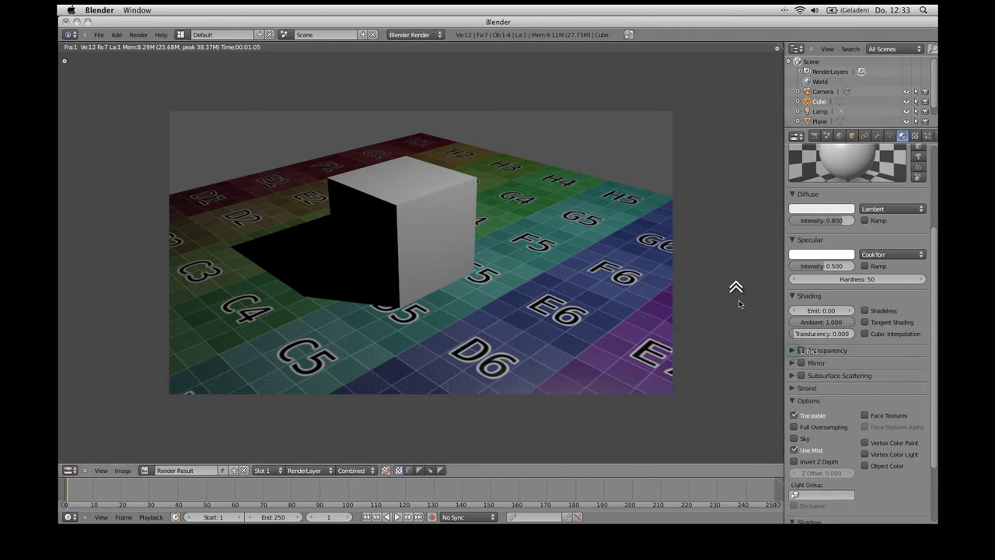
pyautogui.scroll(2, 734, 296)
# Display the DoG5.png example render in the Image Editor.
pyautogui.scroll(-2, 750, 315)
pyautogui.scroll(4, 831, 299)
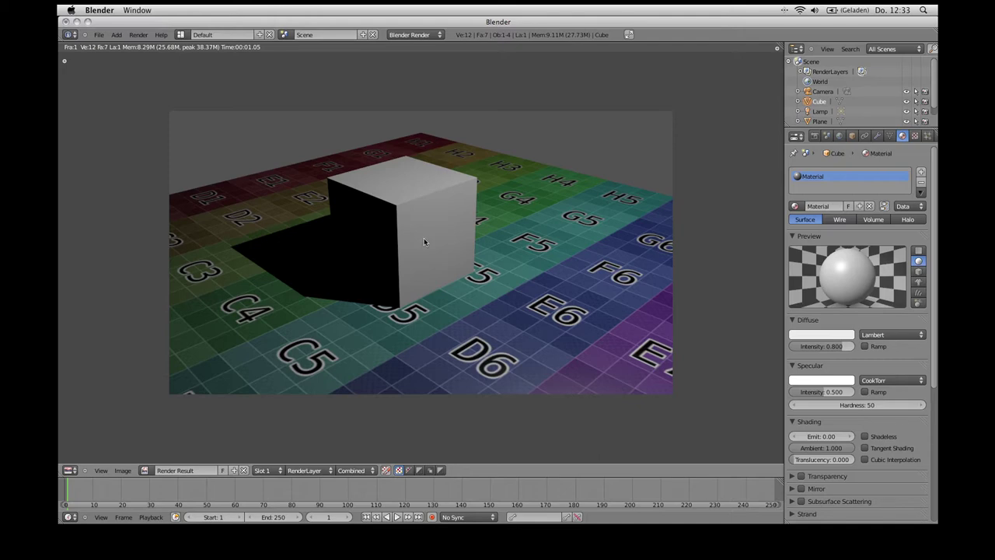
pyautogui.click(145, 470)
pyautogui.click(151, 357)
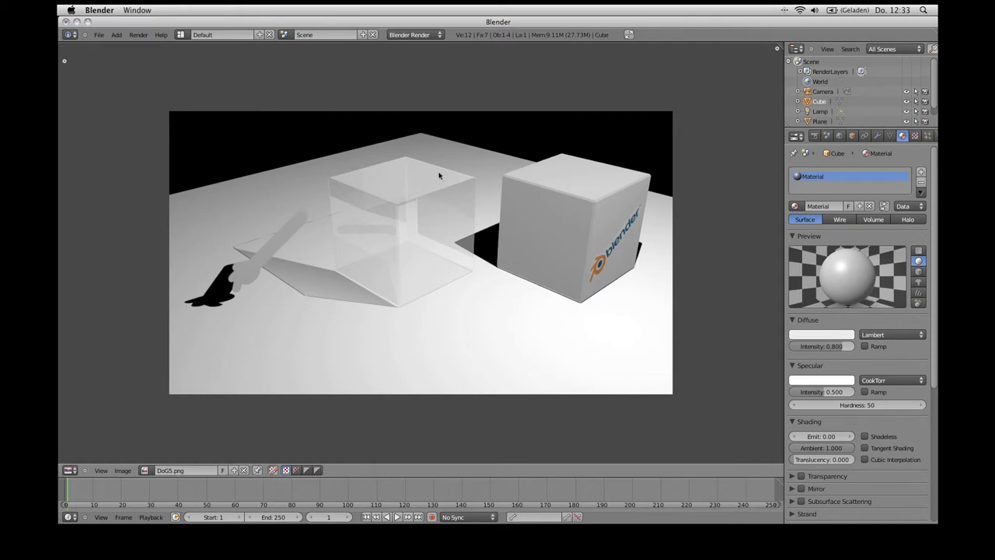
# Switch the Image Editor to the 3D View and select the cube.
pyautogui.click(68, 470)
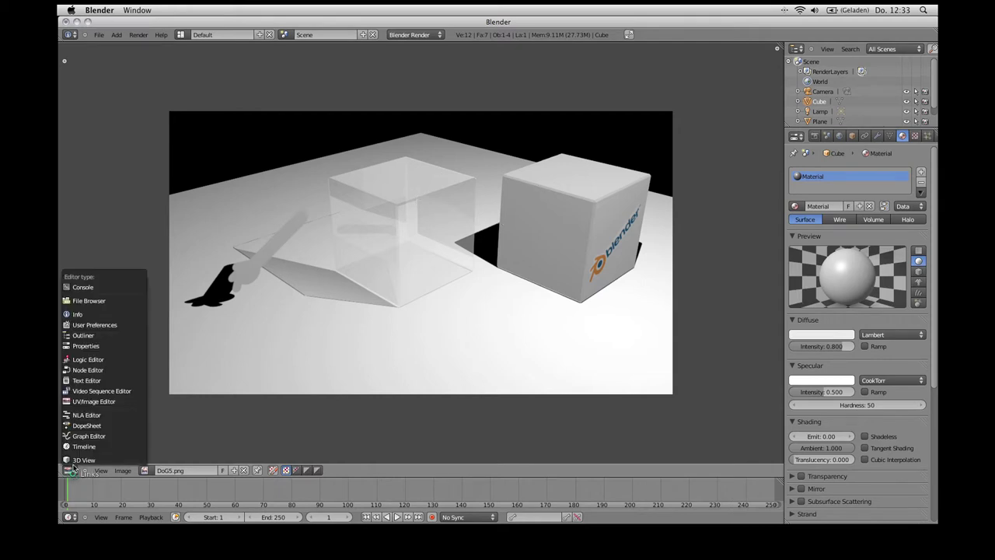
pyautogui.click(85, 459)
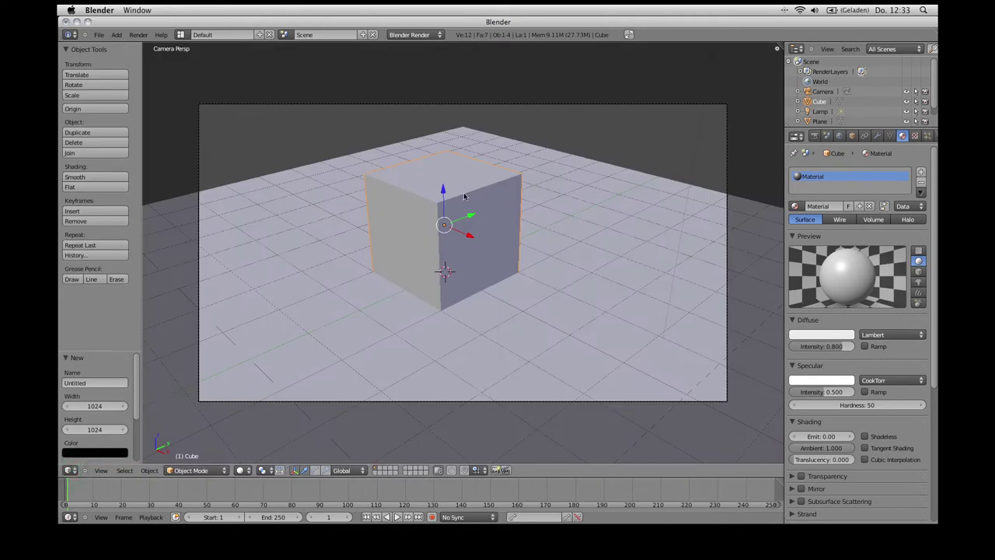
pyautogui.rightClick(439, 191)
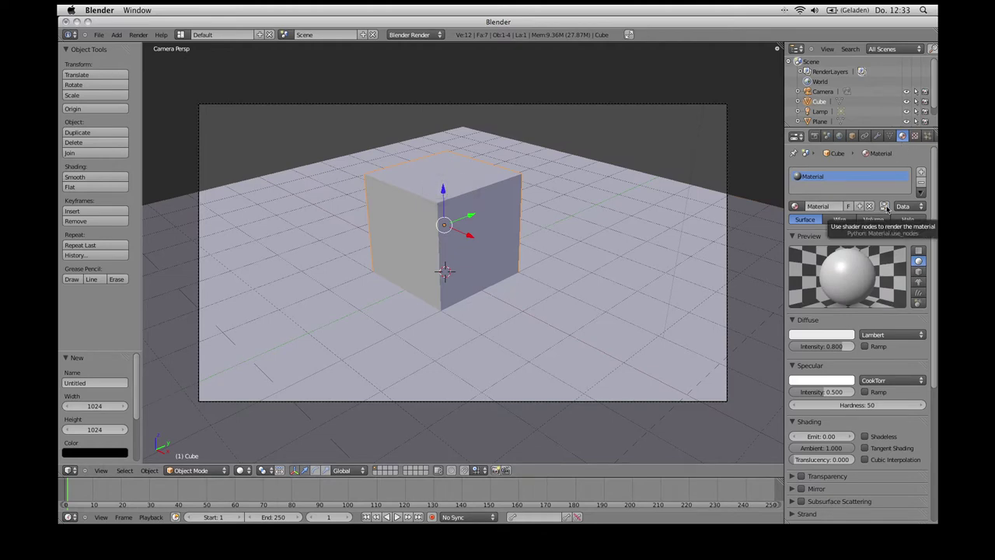
# Enable Use Shader Nodes on the cube's material.
pyautogui.click(887, 209)
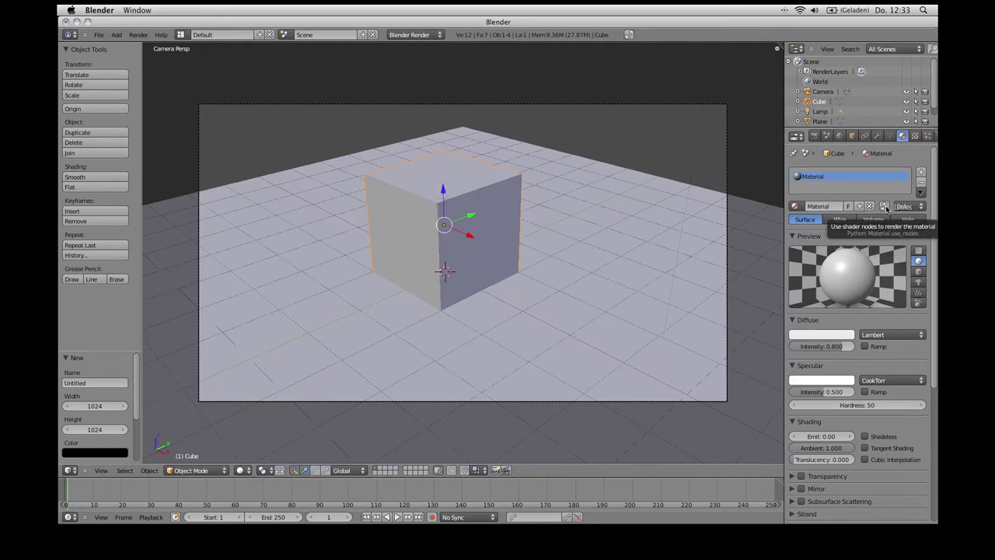
pyautogui.click(796, 207)
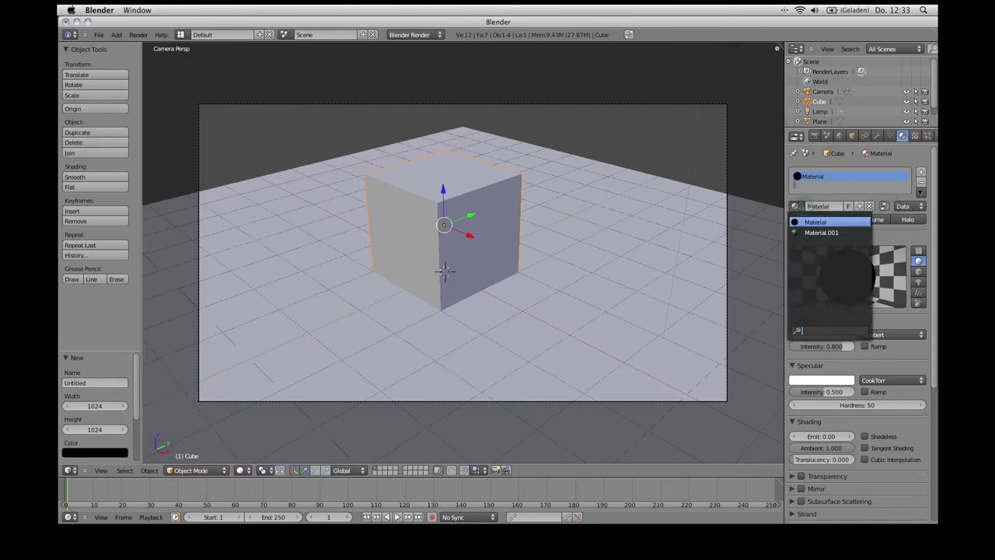
pyautogui.click(797, 205)
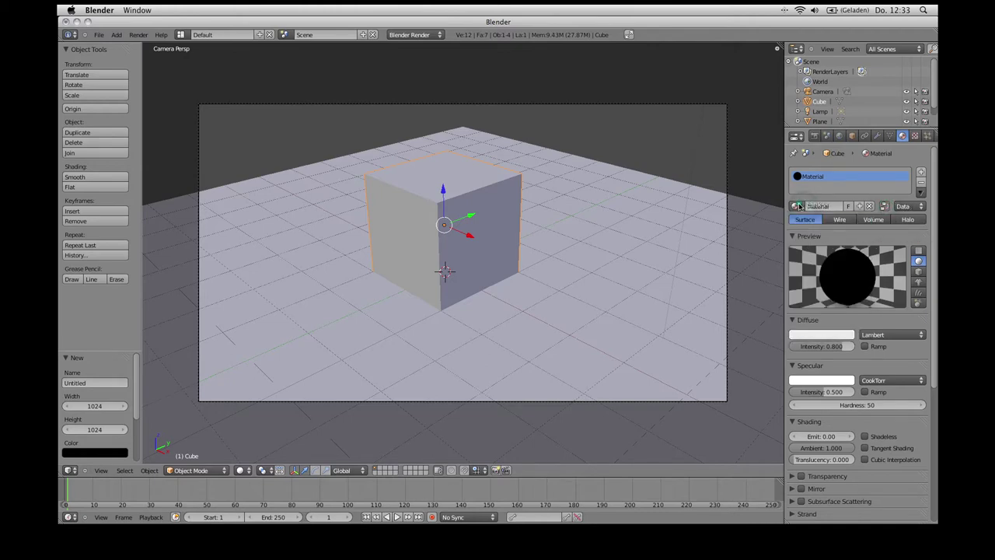
# Append the Green_Glass material from another blend file.
pyautogui.click(99, 35)
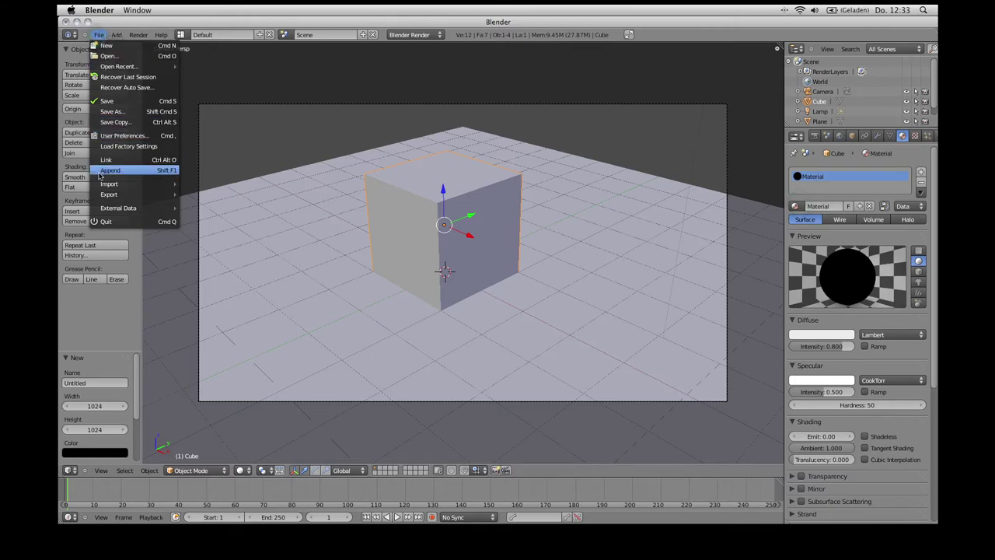
pyautogui.click(101, 171)
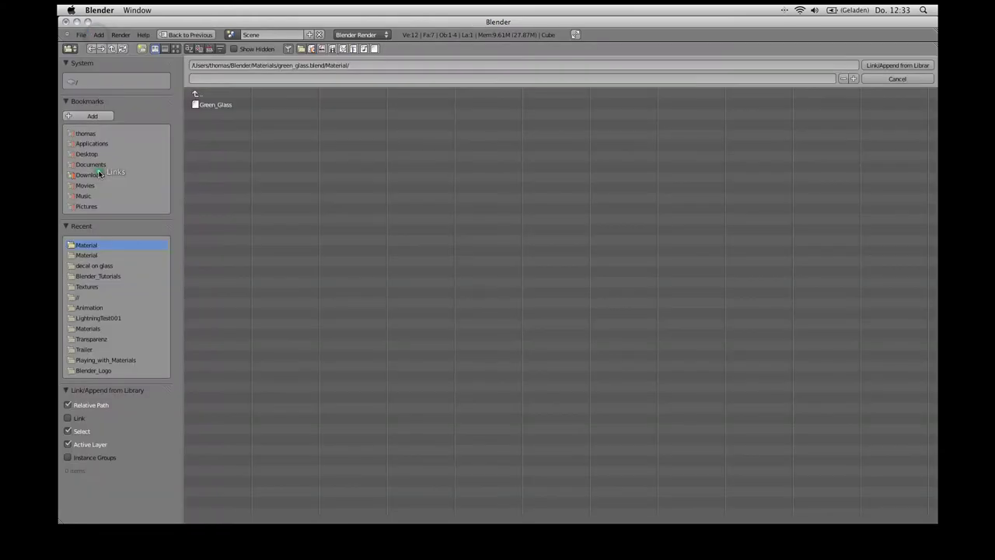
pyautogui.click(195, 104)
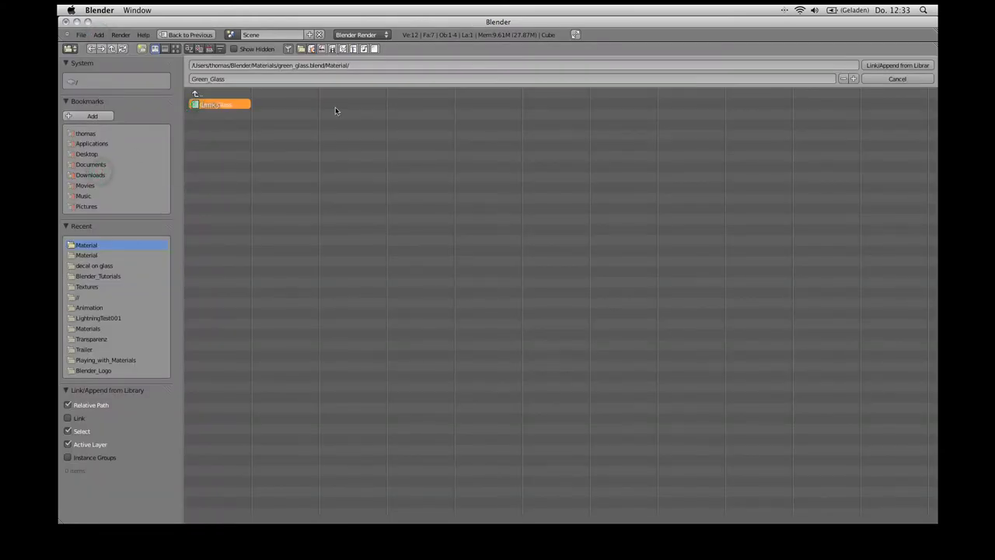
pyautogui.click(884, 65)
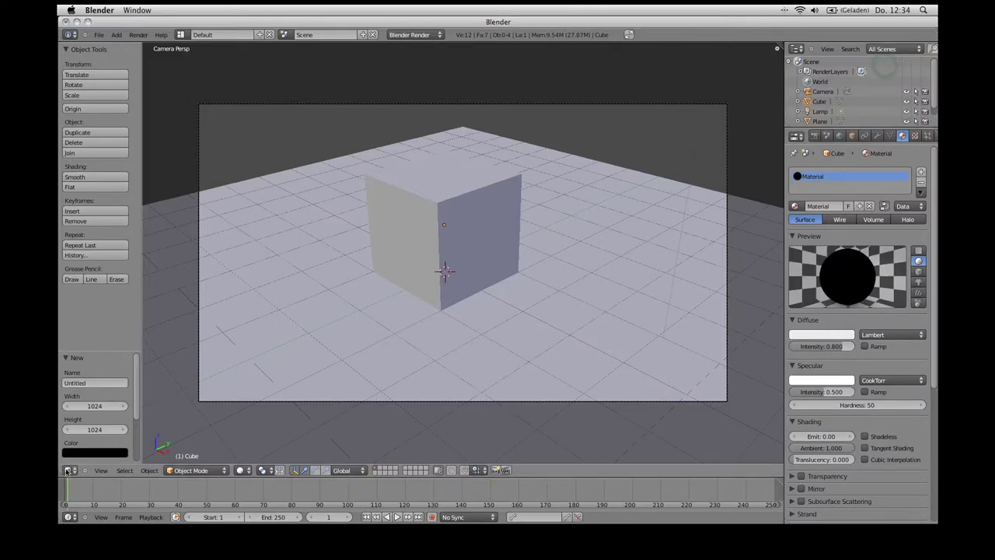
# In the Node Editor, lay out the Output and Material nodes and assign Green_Glass.
pyautogui.click(67, 471)
pyautogui.click(78, 369)
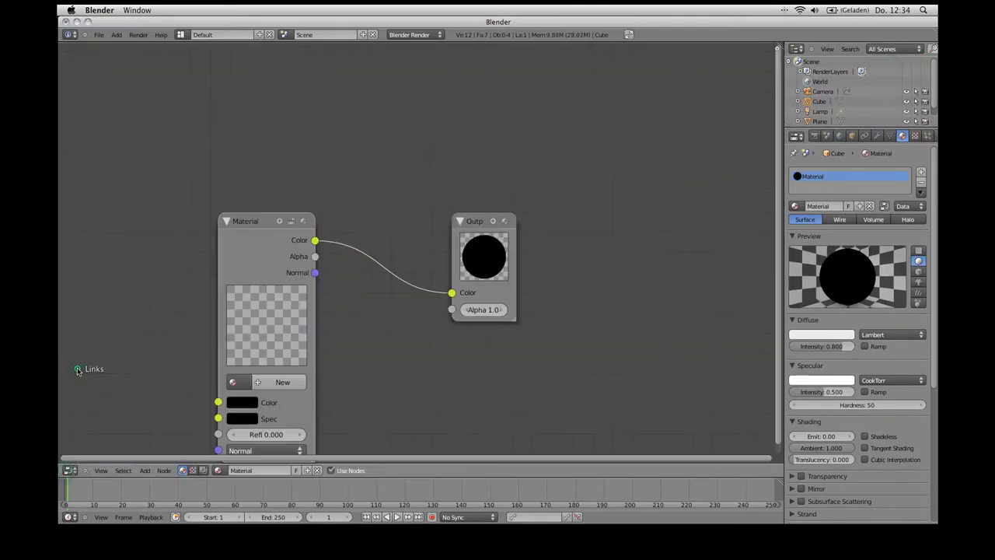
pyautogui.moveTo(480, 220); pyautogui.dragTo(688, 90)
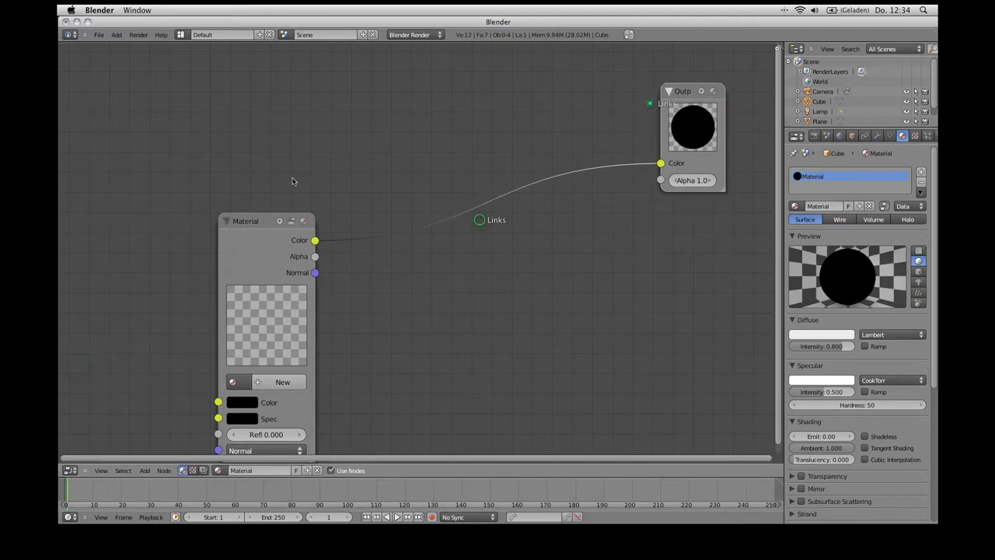
pyautogui.moveTo(245, 221); pyautogui.dragTo(222, 97)
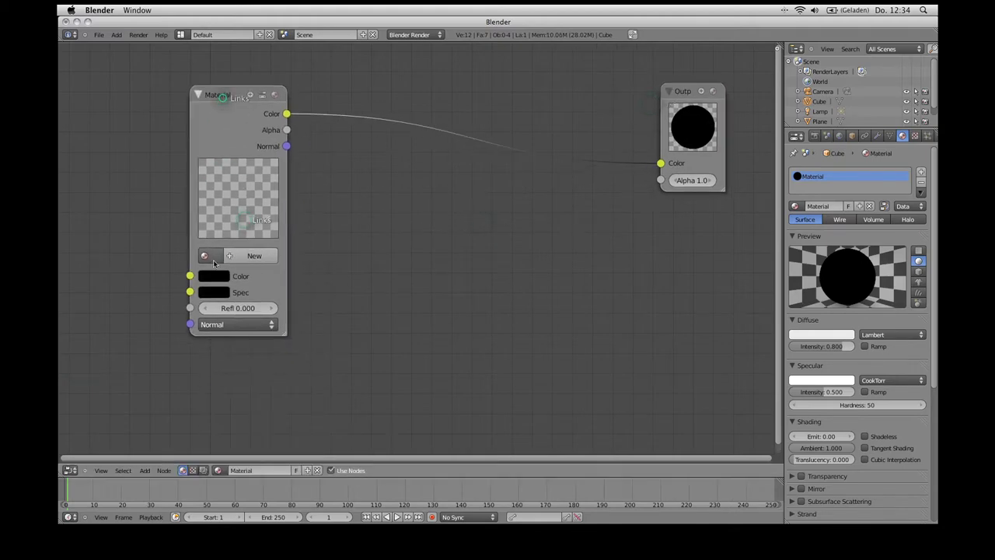
pyautogui.click(211, 258)
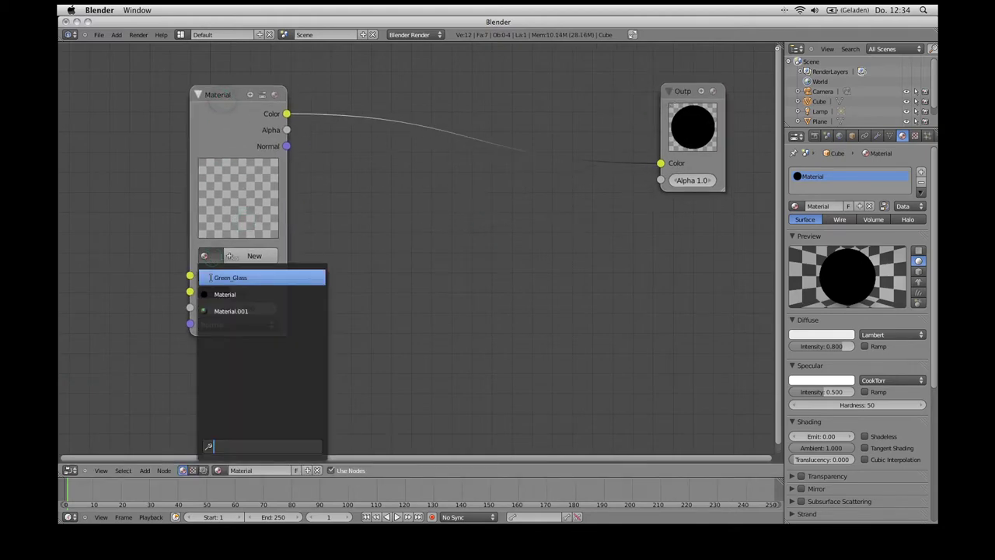
pyautogui.click(210, 278)
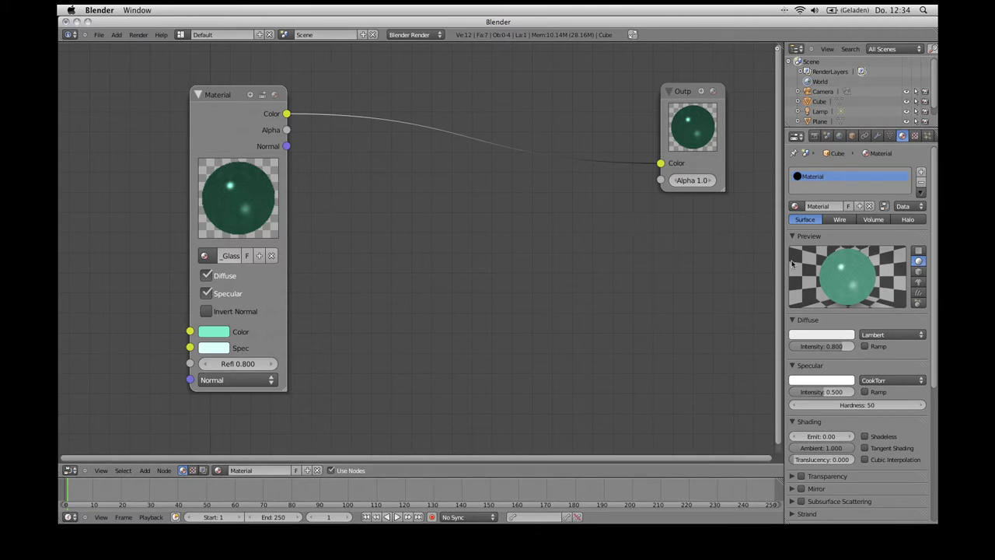
# Link the Material's Alpha to the Output Alpha, then show the DoG5.png render again.
pyautogui.moveTo(286, 130); pyautogui.dragTo(660, 180)
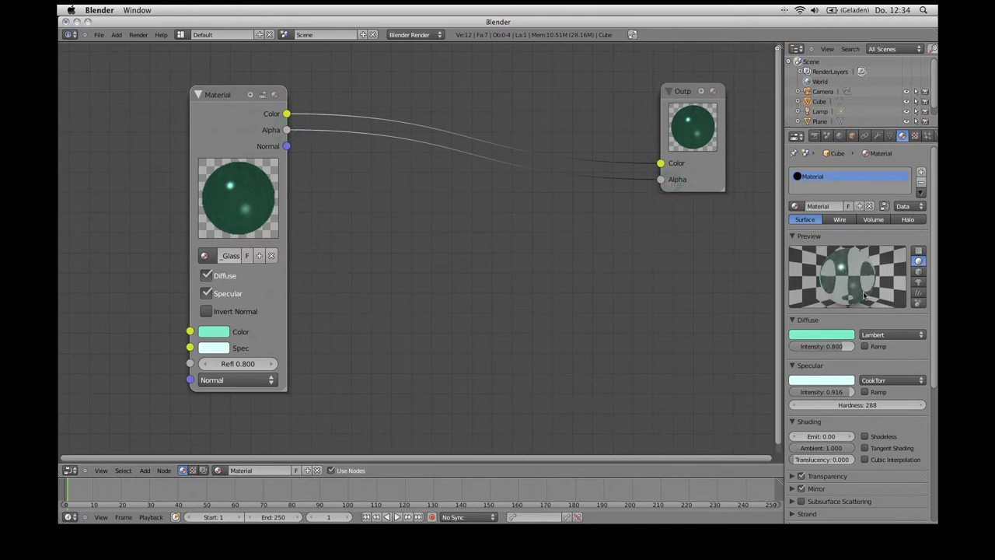
pyautogui.moveTo(242, 115); pyautogui.dragTo(278, 136)
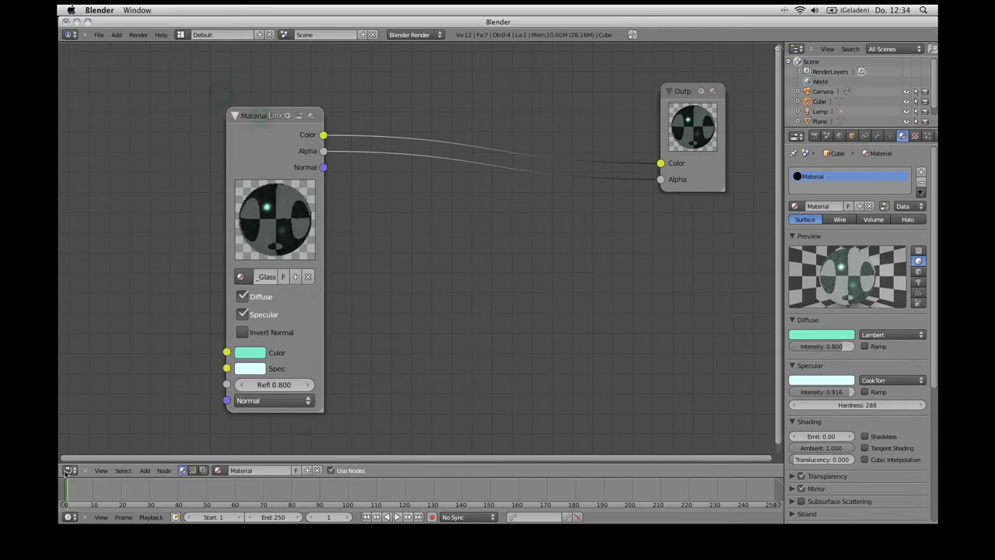
pyautogui.click(68, 470)
pyautogui.click(93, 401)
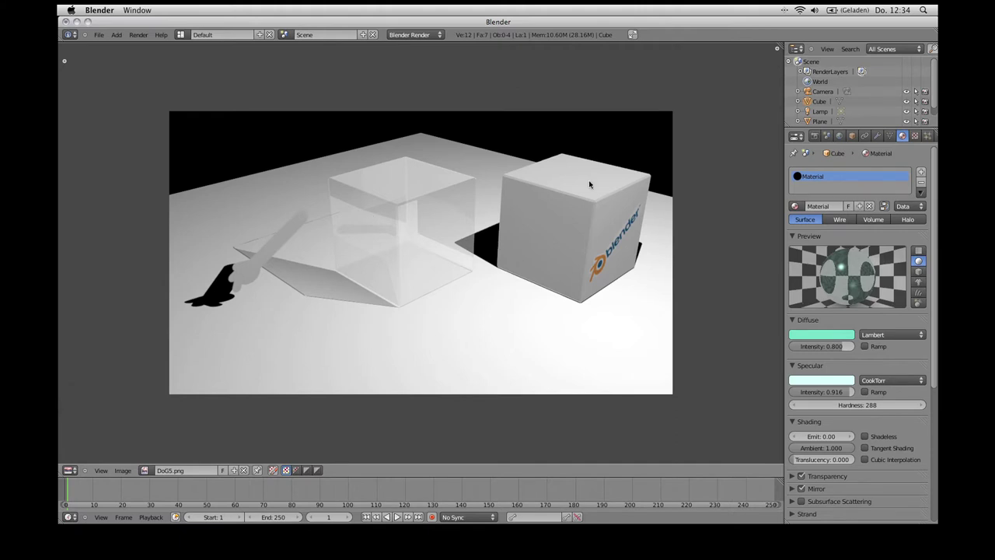
# Back in the Node Editor, add a second Material node via Shift+A > Input > Material.
pyautogui.click(68, 471)
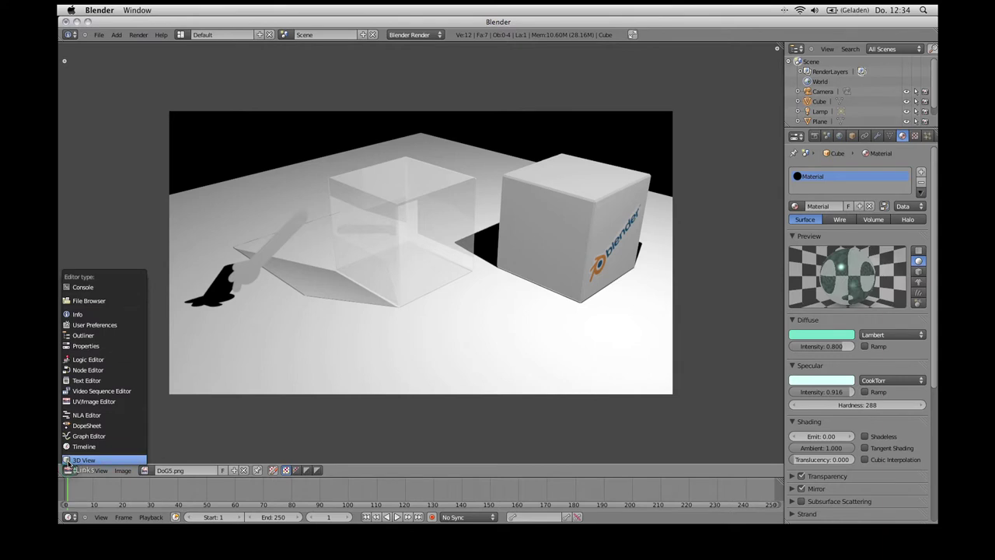
pyautogui.click(71, 370)
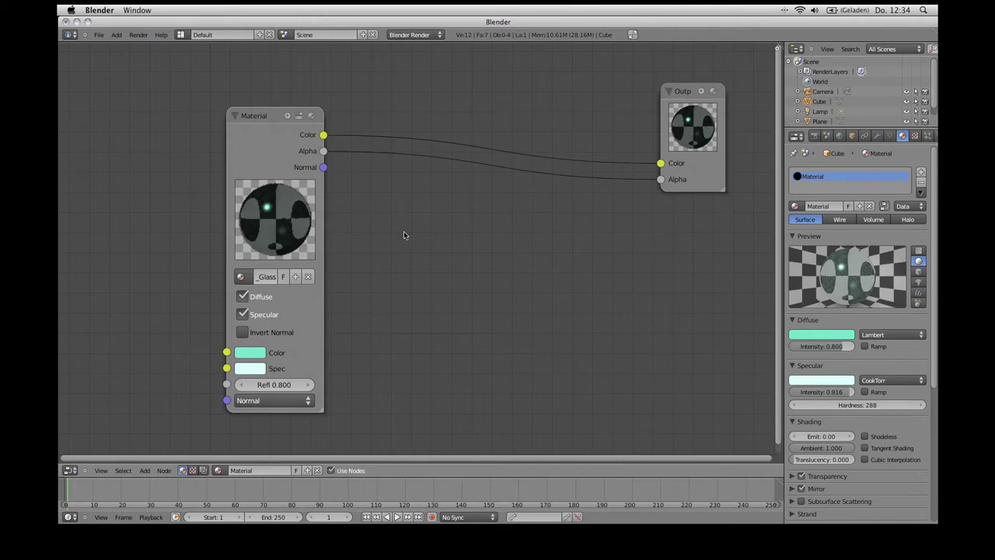
pyautogui.hotkey('shift', 'a')
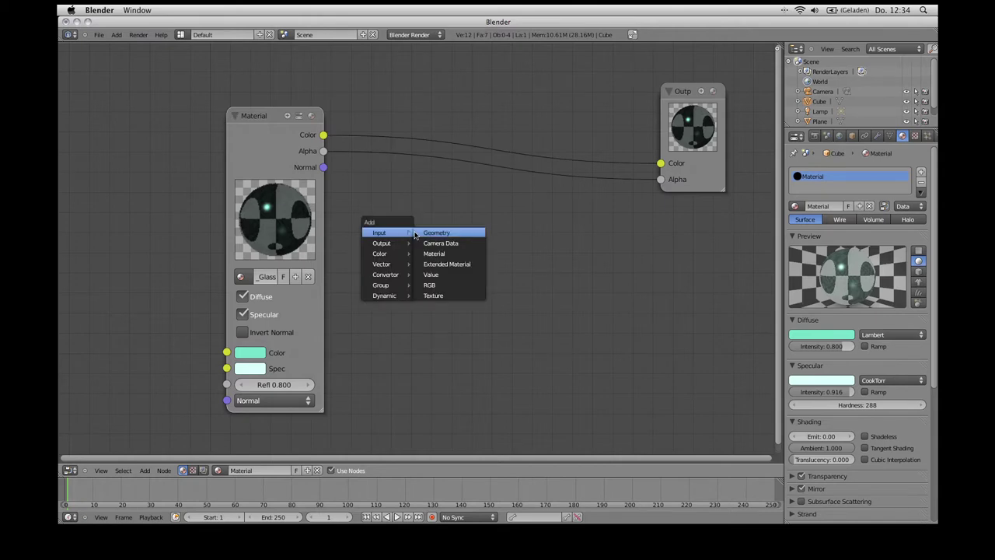
pyautogui.click(462, 256)
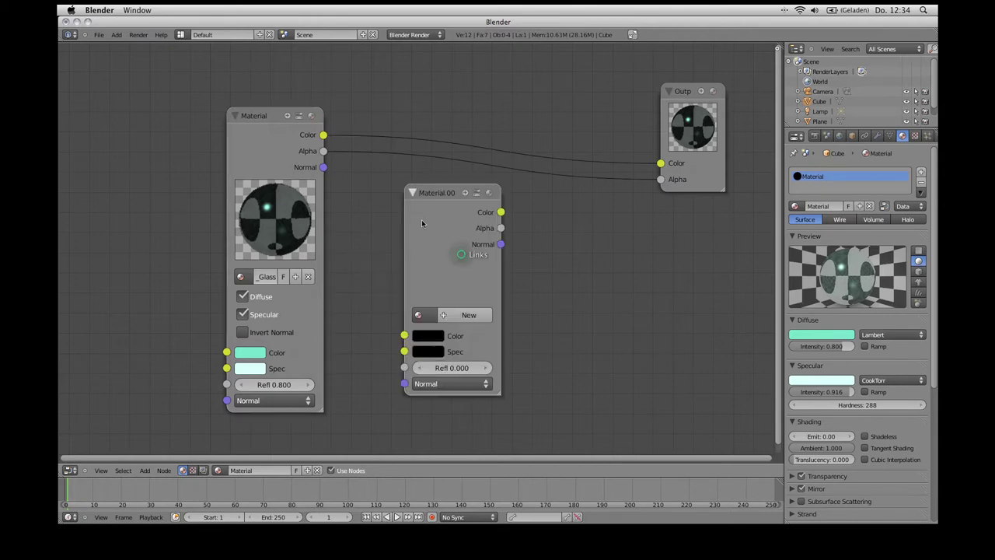
pyautogui.click(452, 314)
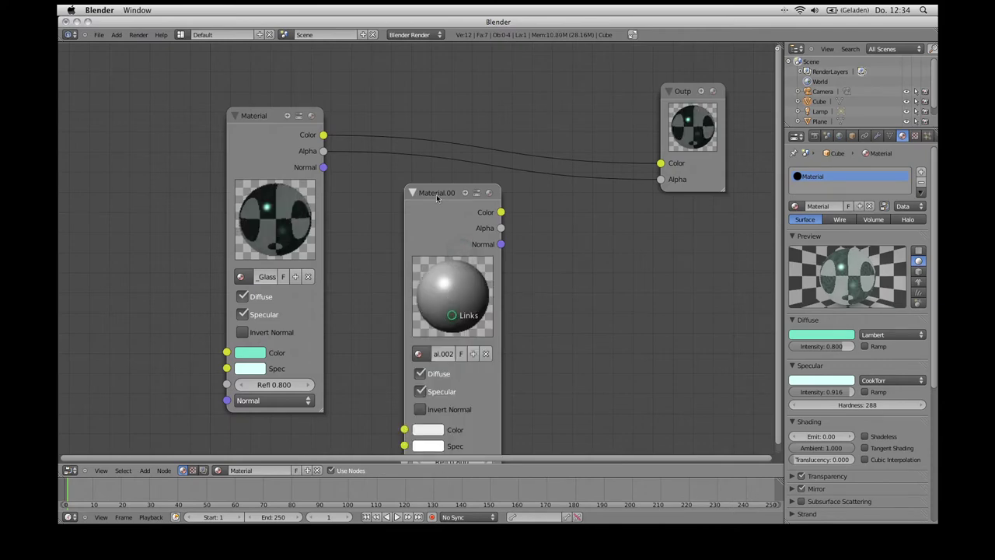
# Place the new node beside the glass Material node and rename its material starting 'Textur'.
pyautogui.moveTo(436, 194); pyautogui.dragTo(389, 136)
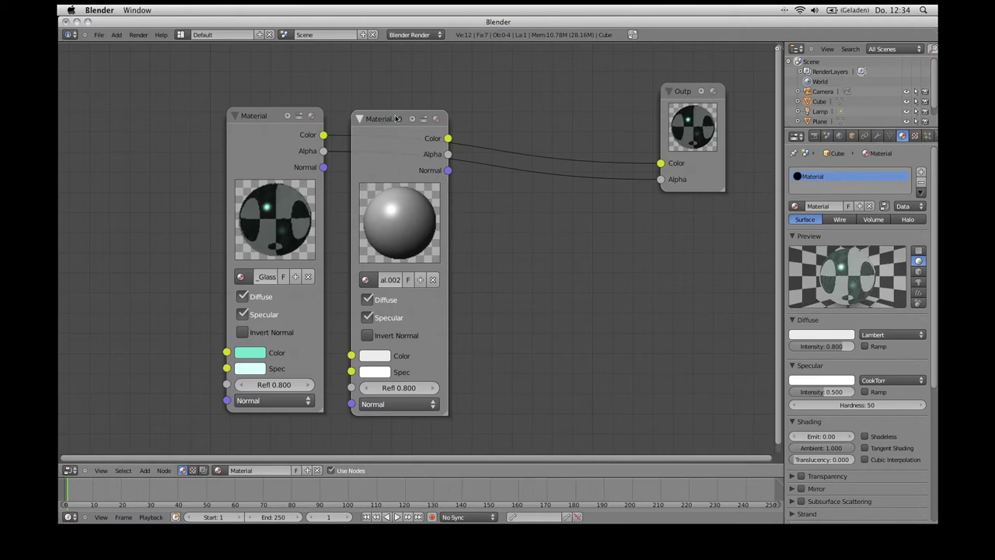
pyautogui.moveTo(396, 119); pyautogui.dragTo(398, 115)
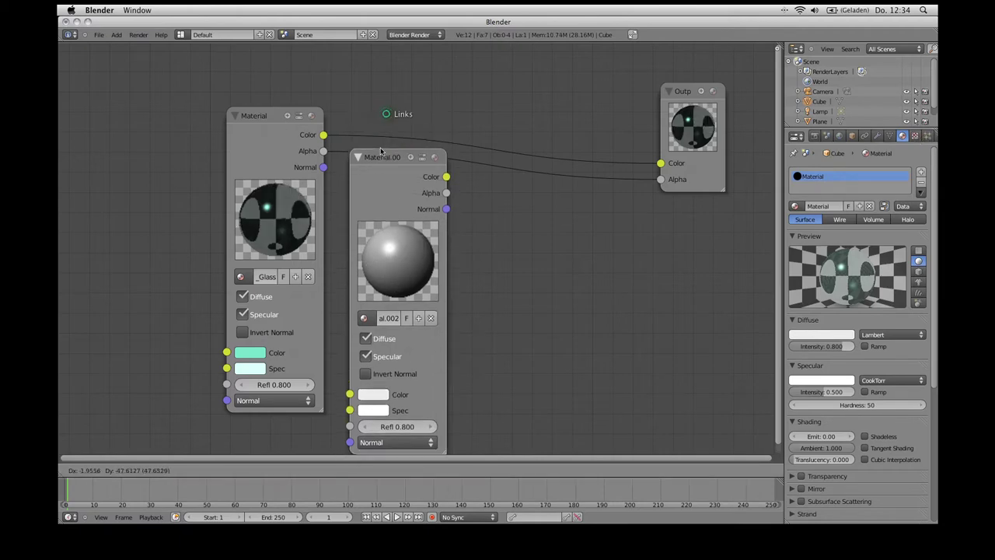
pyautogui.click(384, 279)
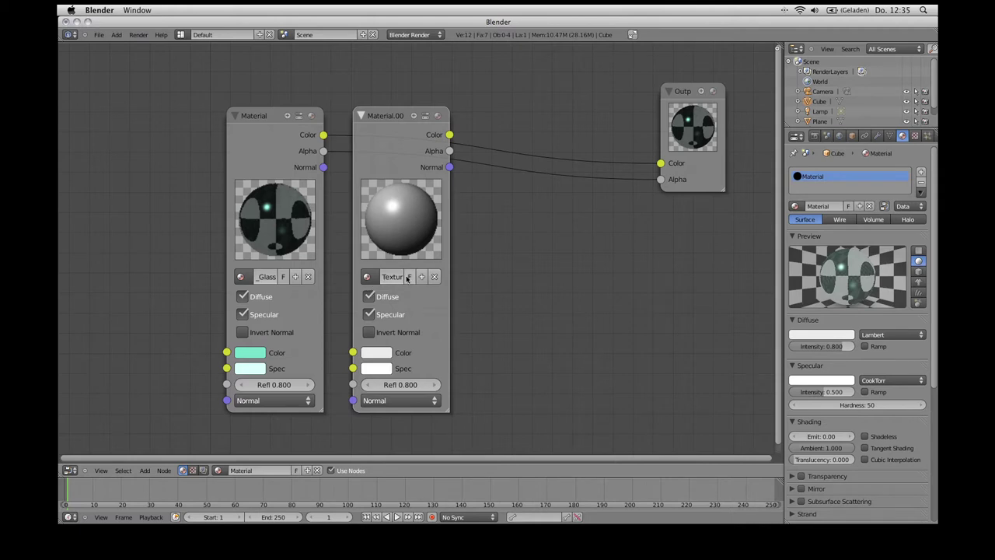
pyautogui.moveTo(386, 136); pyautogui.dragTo(390, 141)
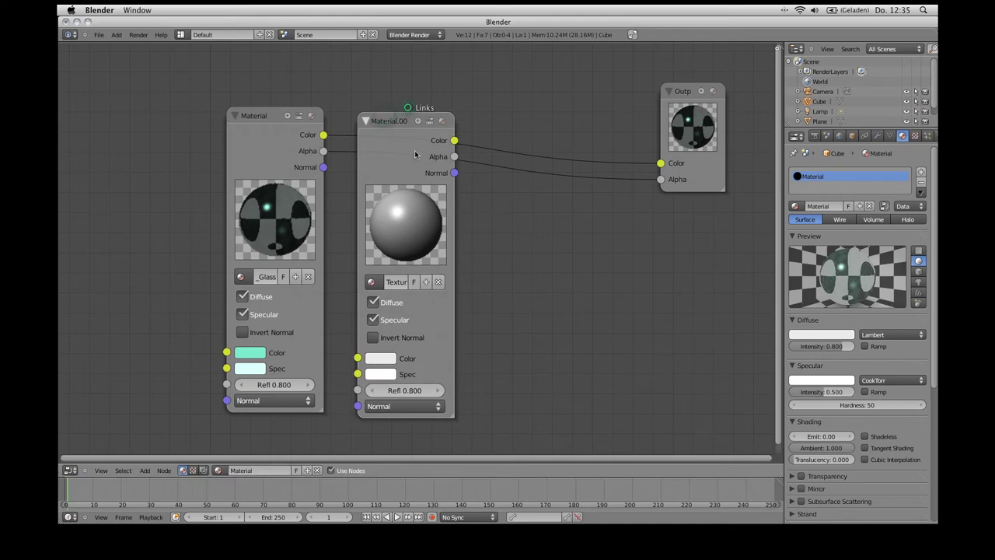
# Show the Texture properties, turn the node area into a 3D View, and select the cube.
pyautogui.click(913, 137)
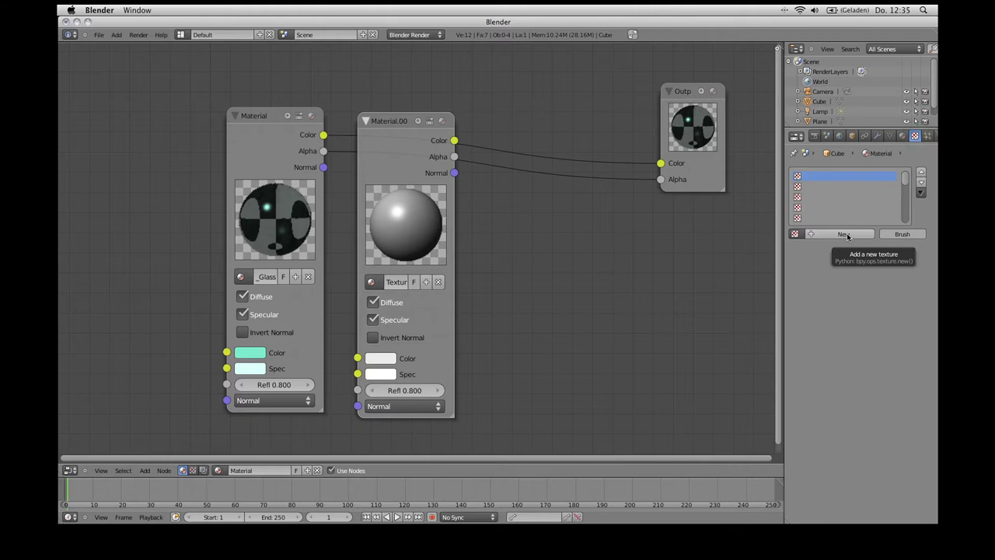
pyautogui.click(71, 471)
pyautogui.click(78, 459)
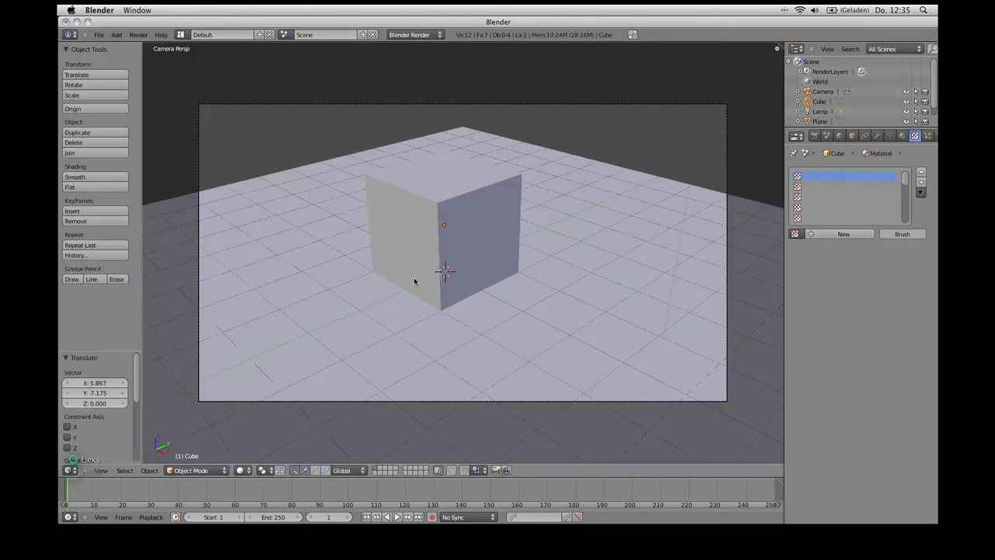
pyautogui.rightClick(456, 232)
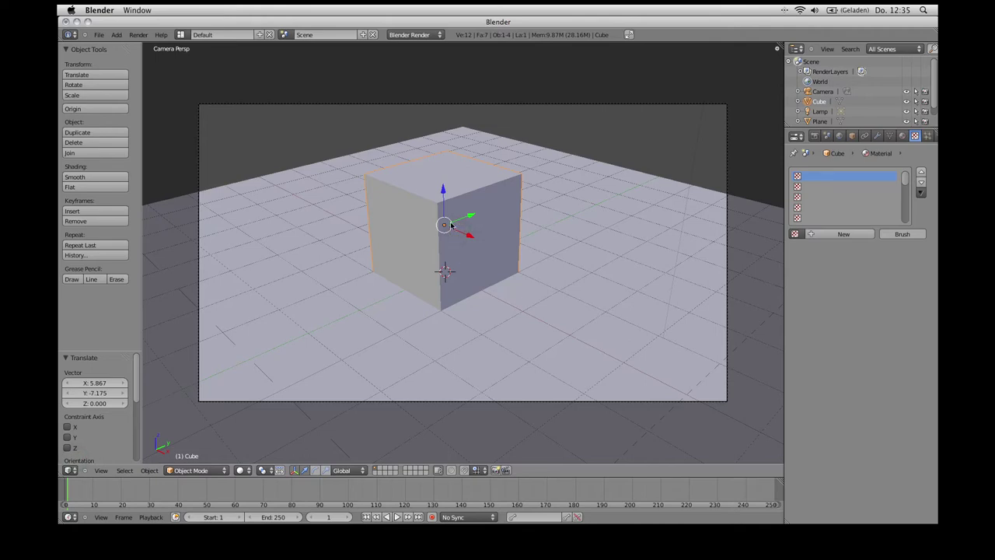
# Snap the cursor to the cube's centre, add an Empty there, and move it 1 unit along X.
pyautogui.hotkey('shift', 's')
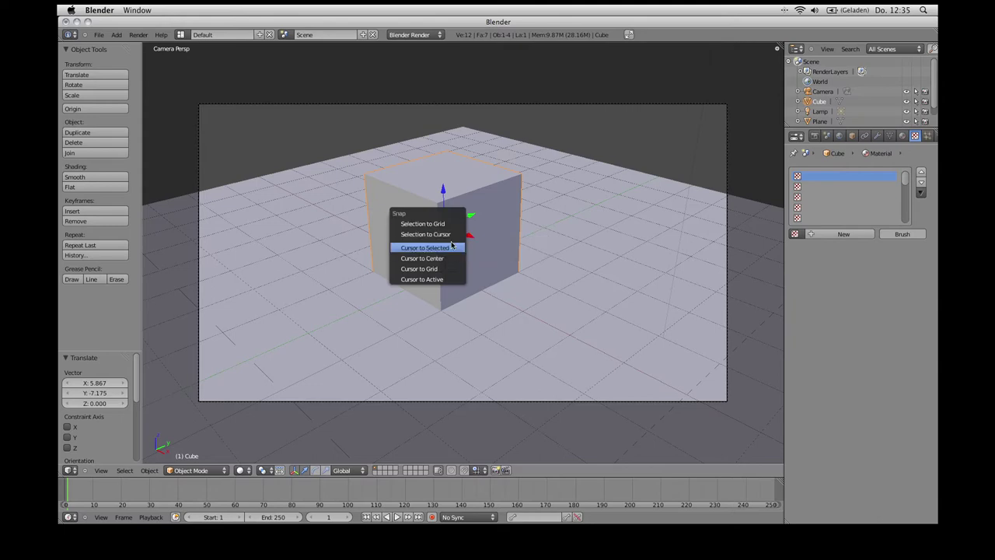
pyautogui.click(452, 246)
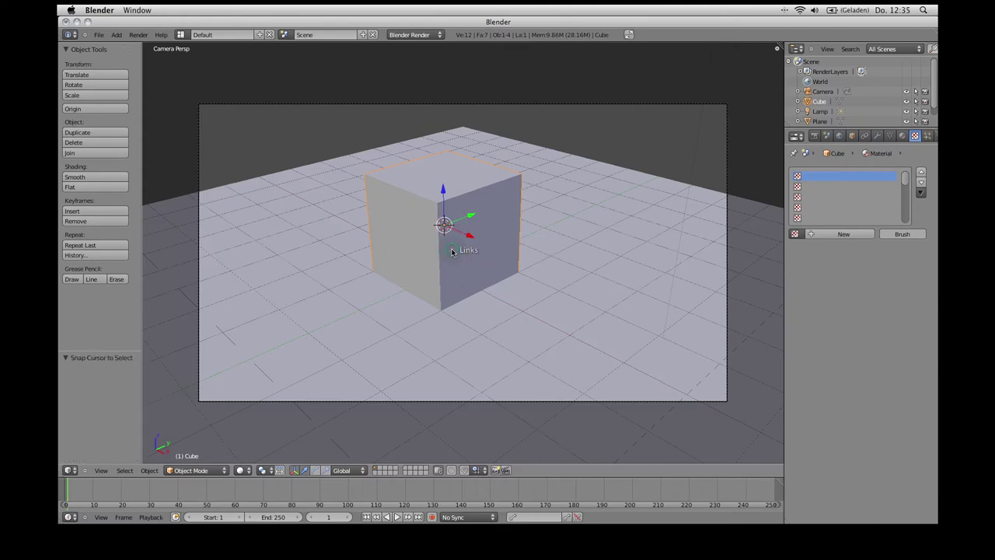
pyautogui.hotkey('shift', 'a')
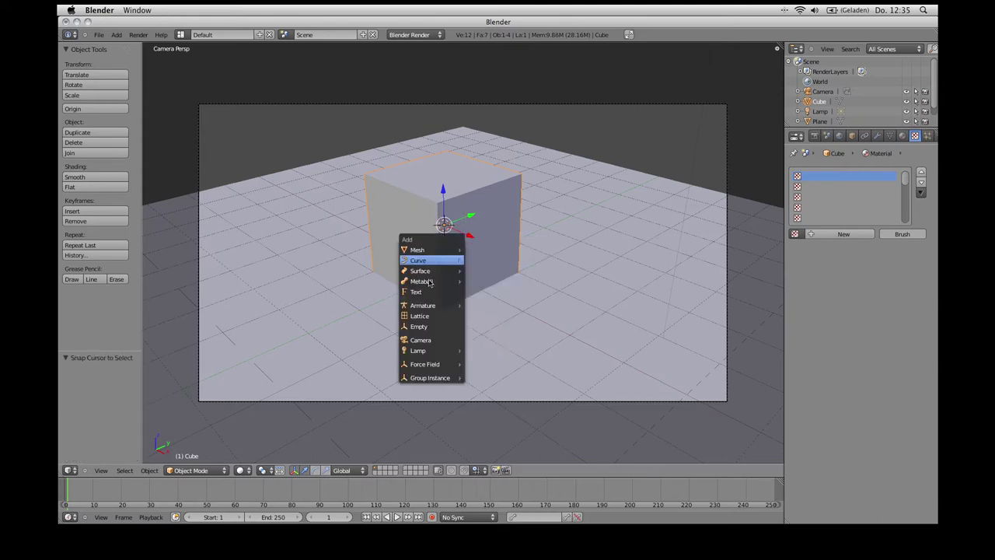
pyautogui.click(420, 328)
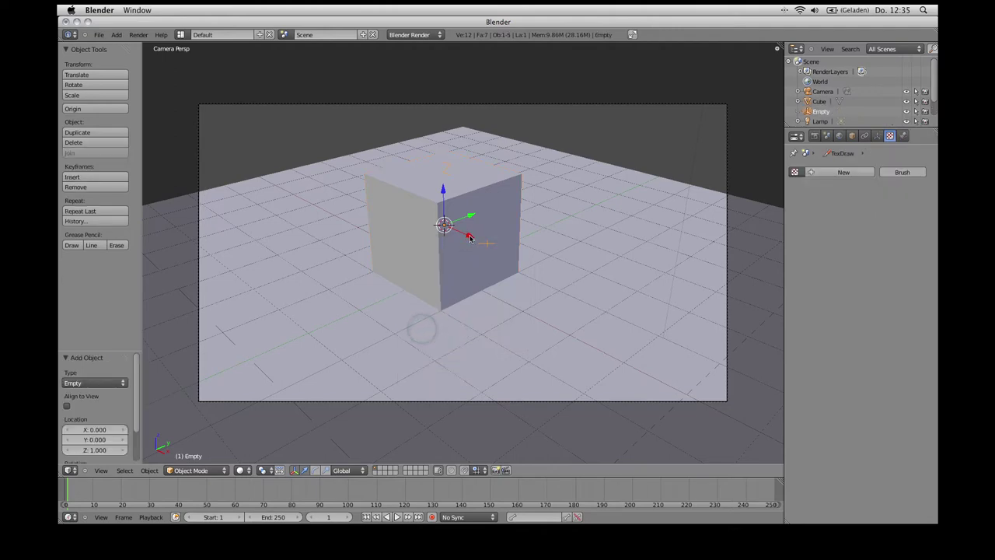
pyautogui.moveTo(470, 238); pyautogui.dragTo(495, 250)
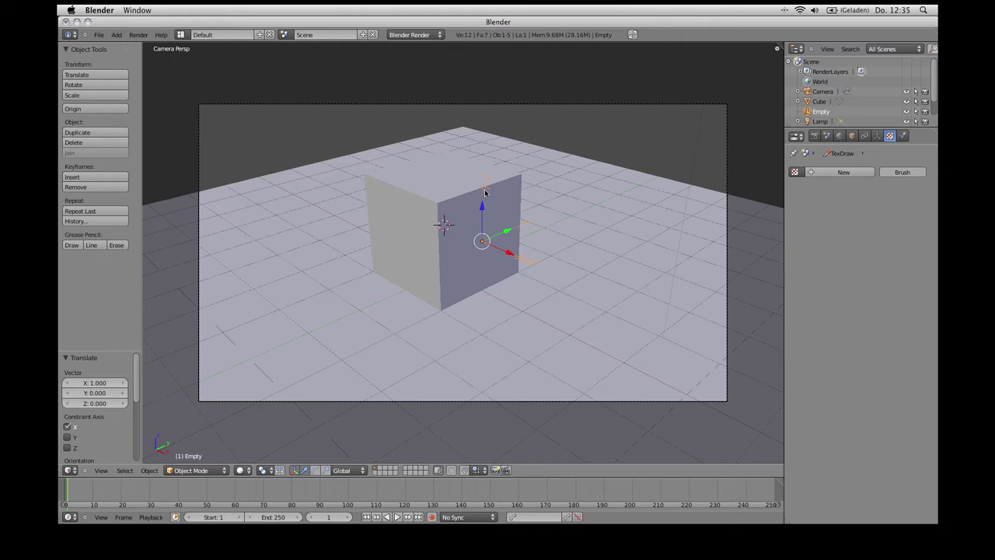
# Rotate the Empty 90° about the global Y axis.
pyautogui.press('r')
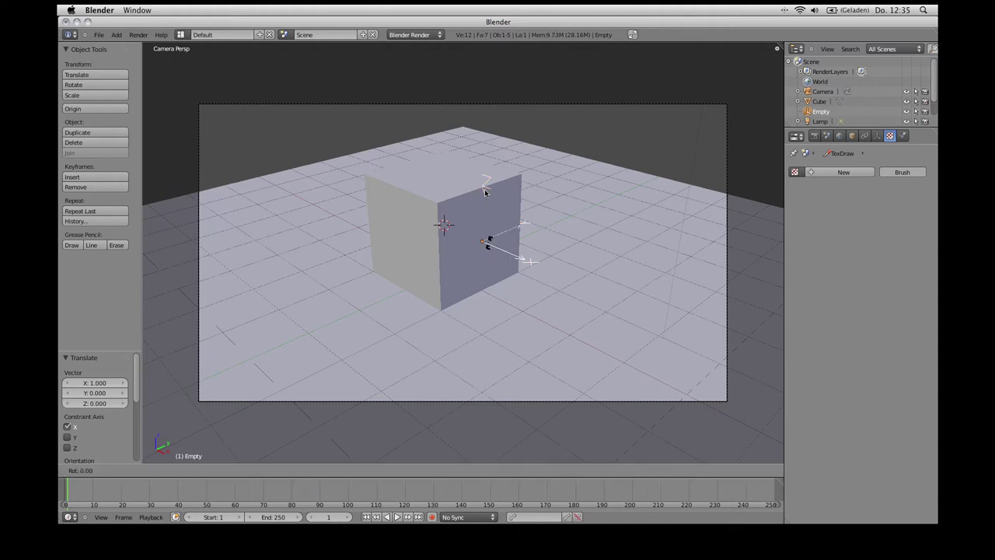
pyautogui.press('y')
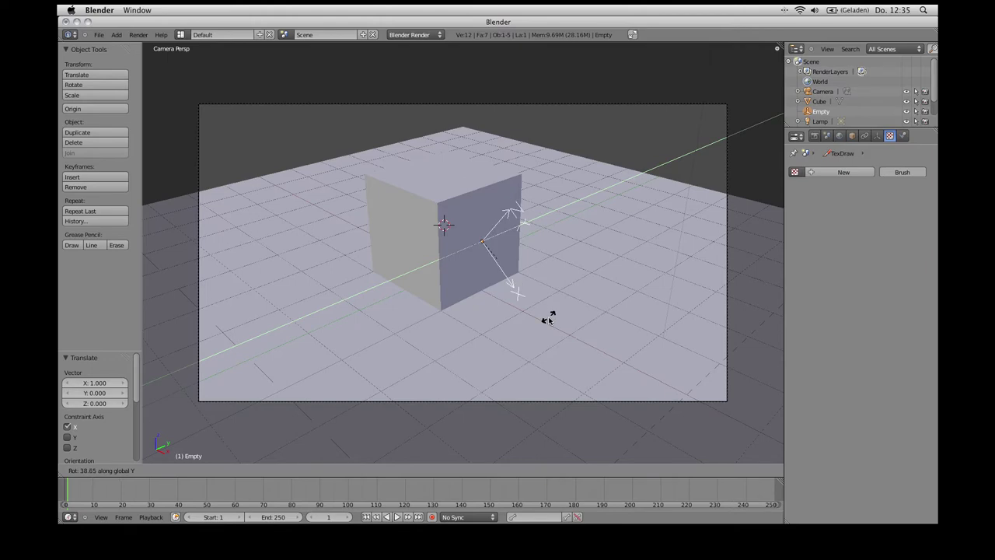
pyautogui.write('30')
pyautogui.press('Return')
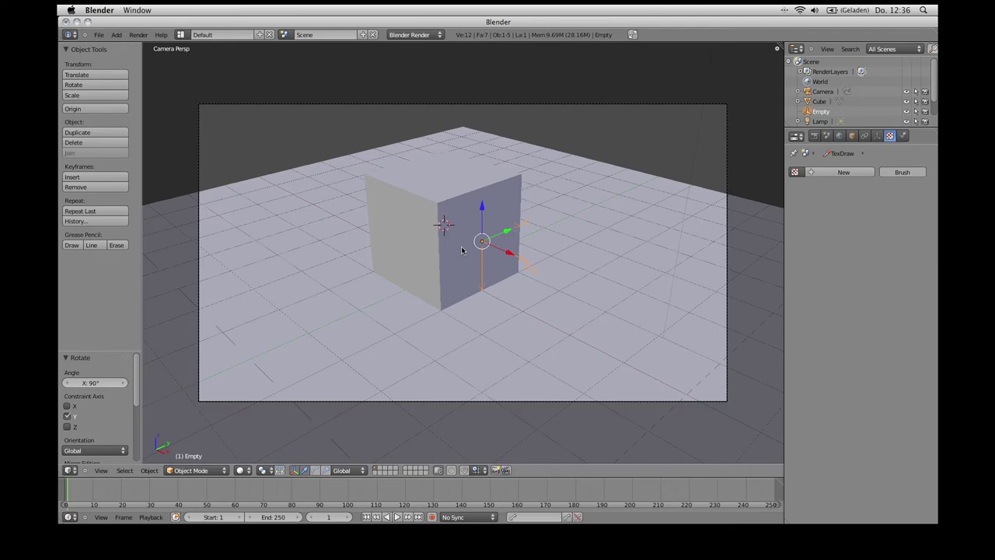
# Rotate the Empty 135° about the global X axis, then add the cube to the selection.
pyautogui.write('r')
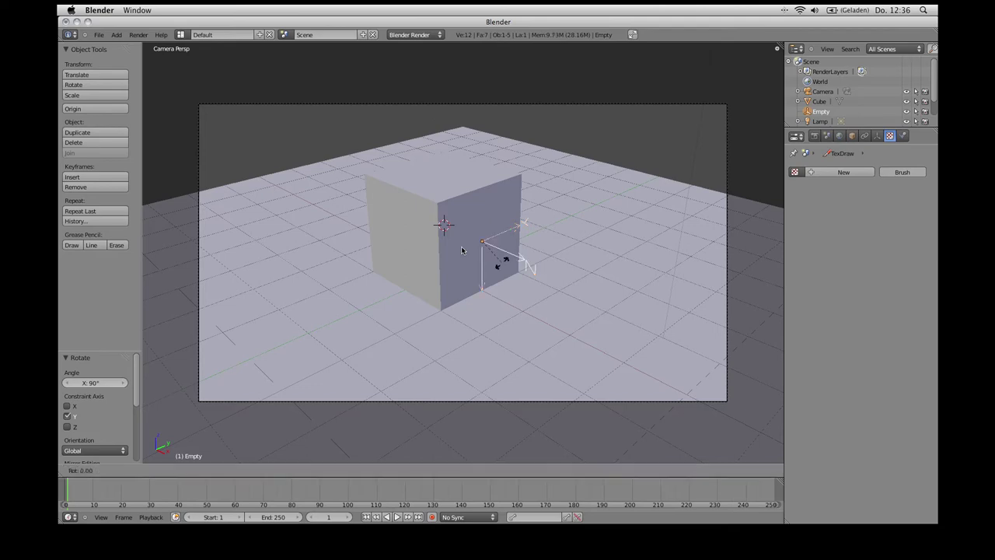
pyautogui.write('135')
pyautogui.press('Escape')
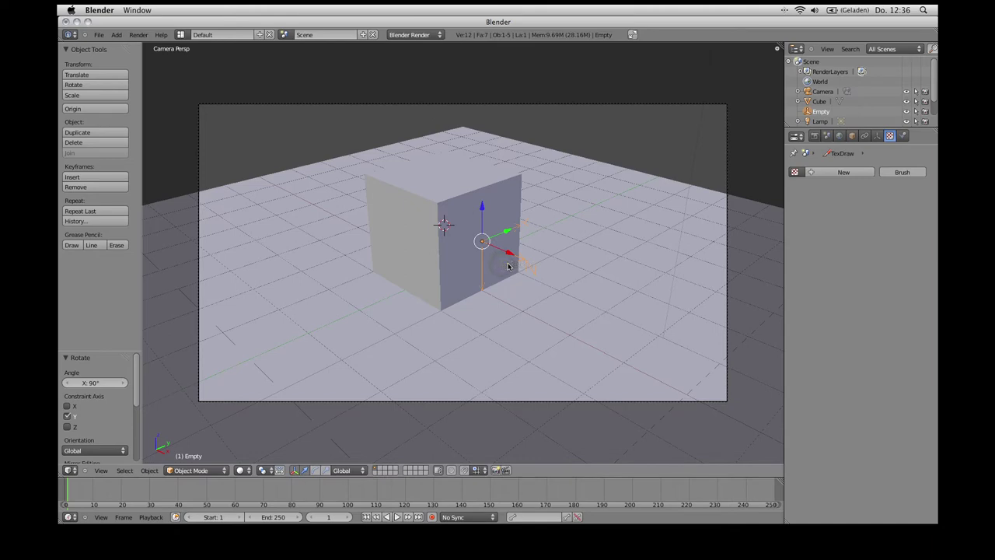
pyautogui.press('r')
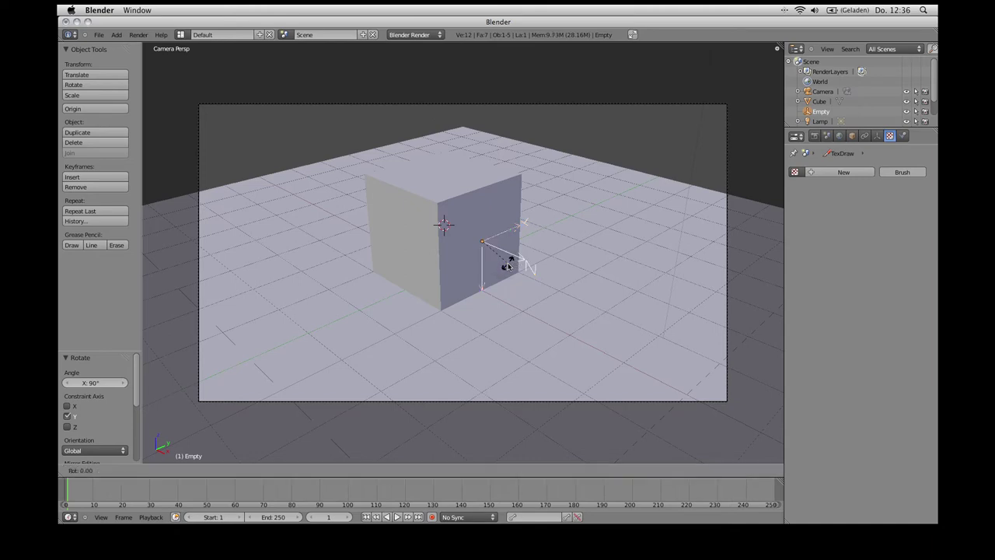
pyautogui.press('x')
pyautogui.write('135')
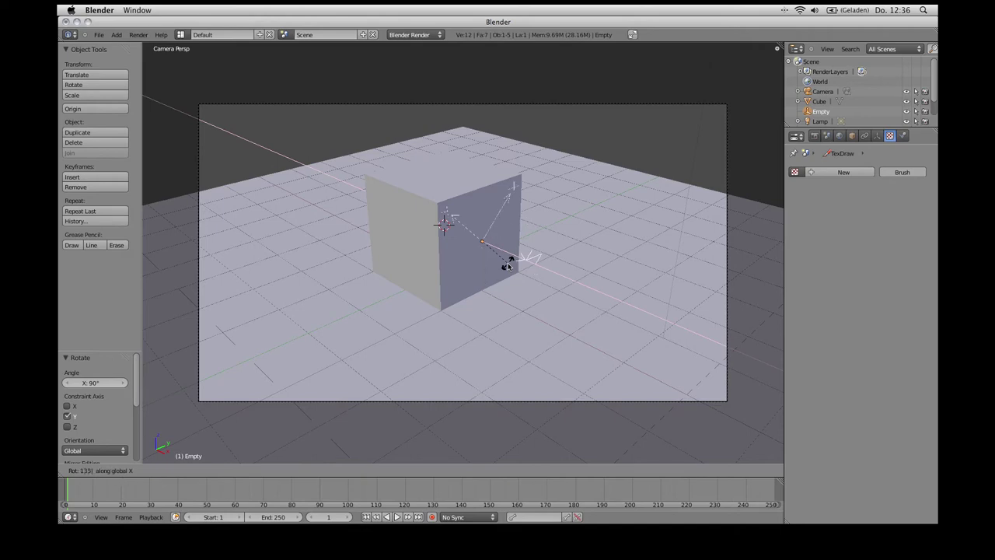
pyautogui.press('Return')
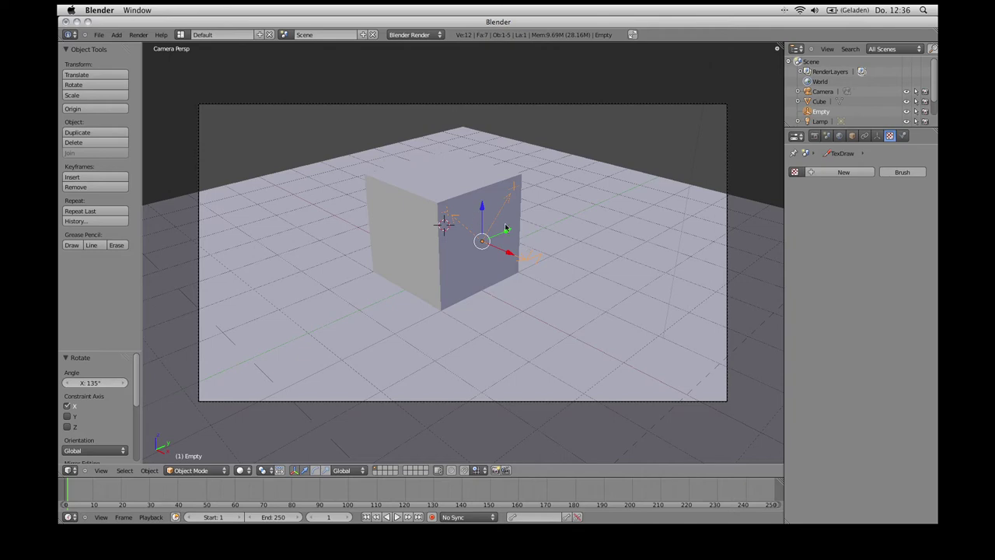
pyautogui.rightClick(416, 187)
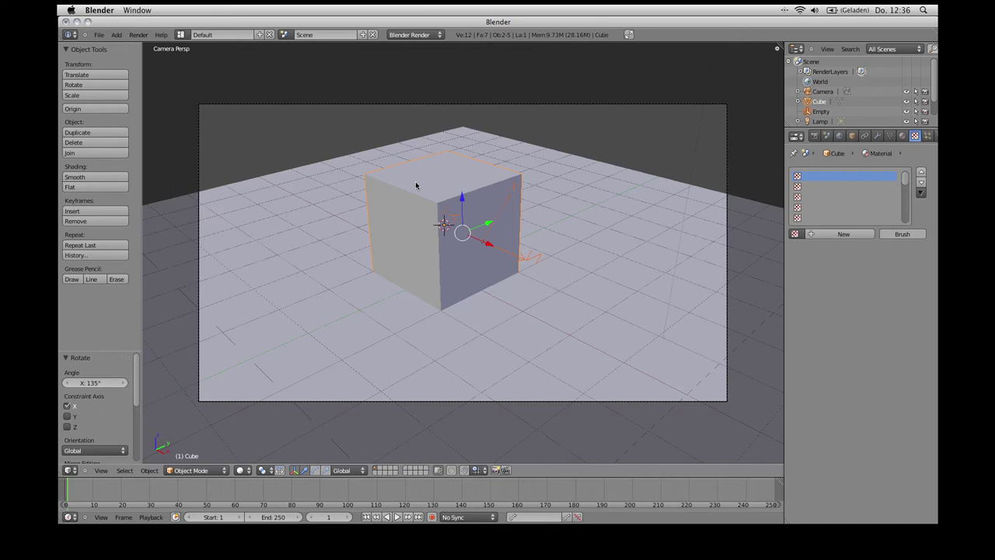
# Parent the Empty to the cube, verify it in the Outliner, and return to the Node Editor.
pyautogui.hotkey('ctrl', 'p')
pyautogui.click(416, 183)
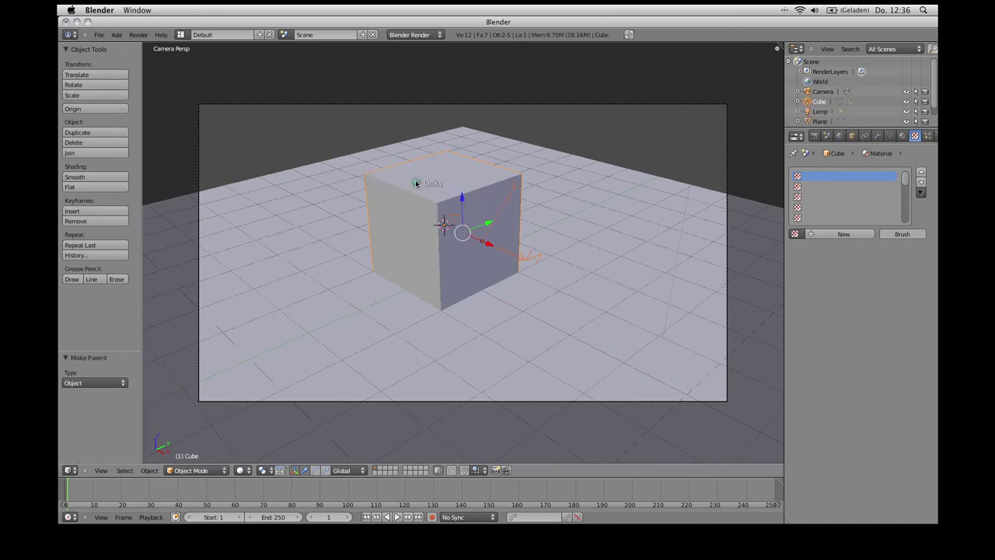
pyautogui.click(798, 102)
pyautogui.scroll(-2, 813, 101)
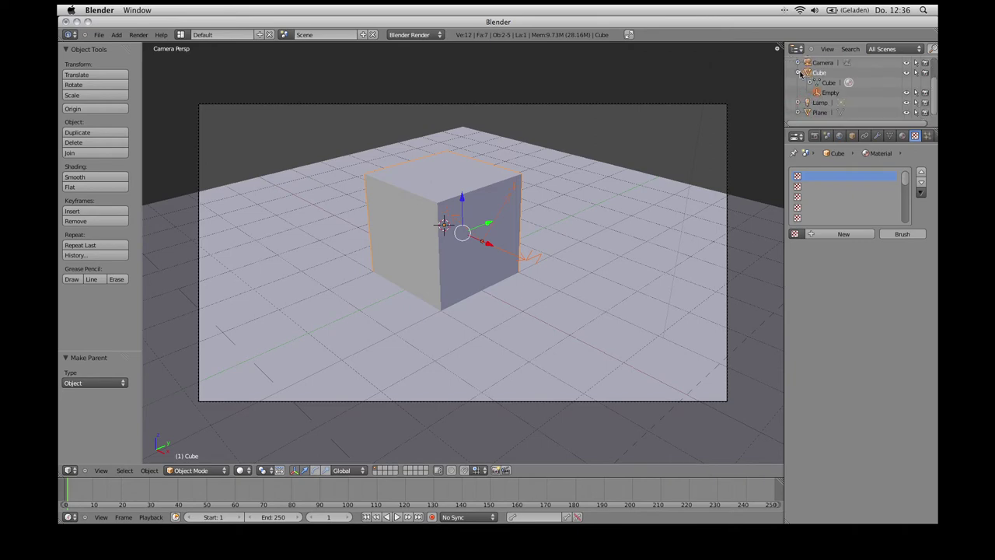
pyautogui.click(798, 73)
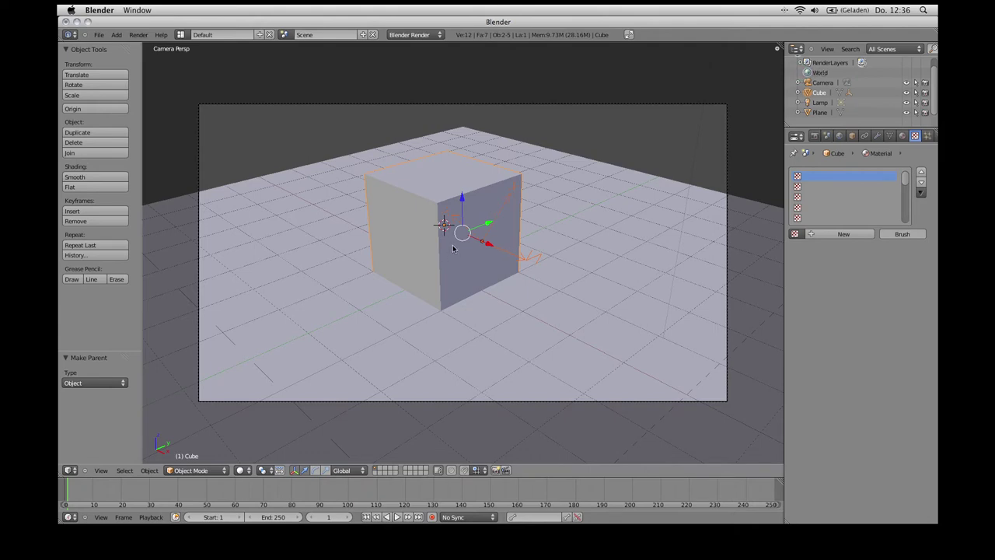
pyautogui.click(70, 471)
pyautogui.click(83, 368)
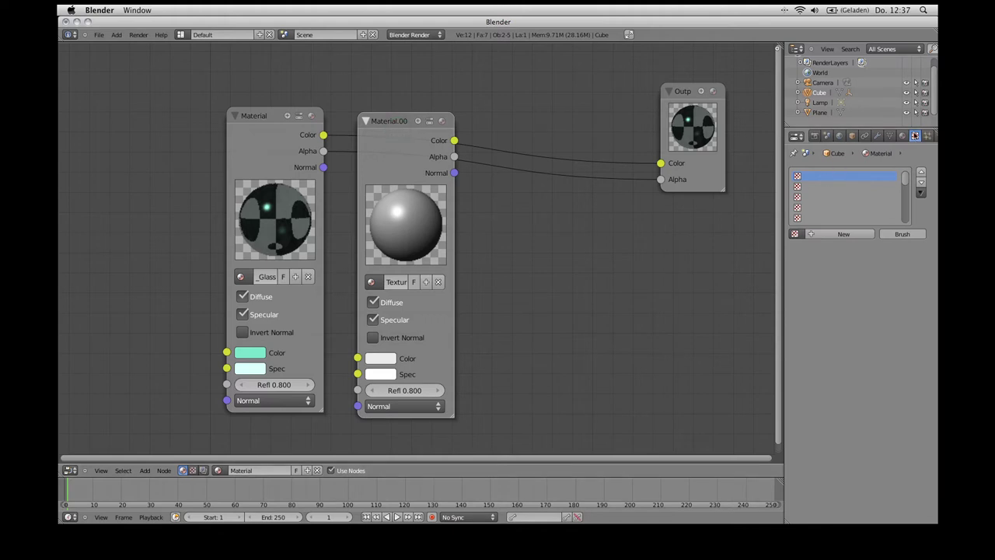
# Add a new Image or Movie texture to Material.00.
pyautogui.click(842, 235)
pyautogui.click(839, 247)
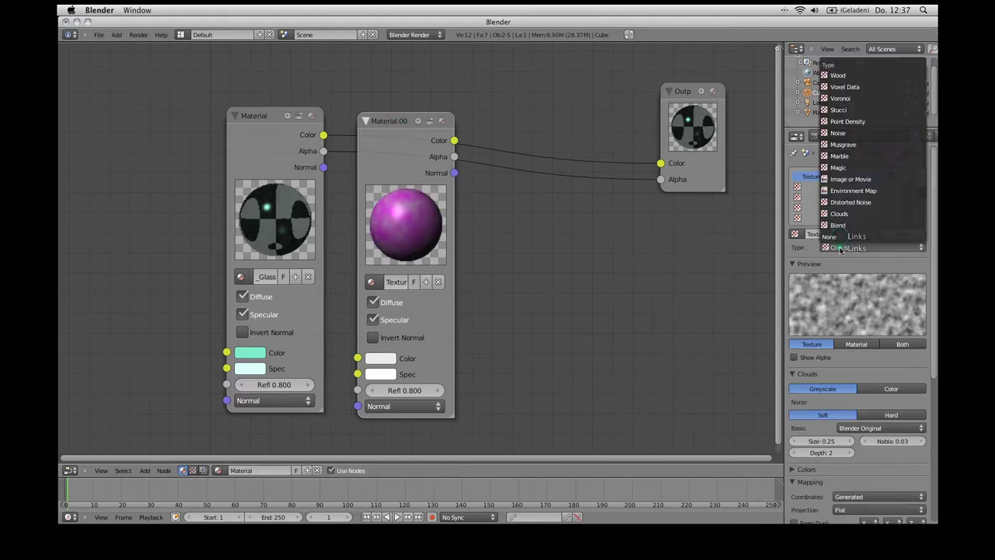
pyautogui.click(847, 179)
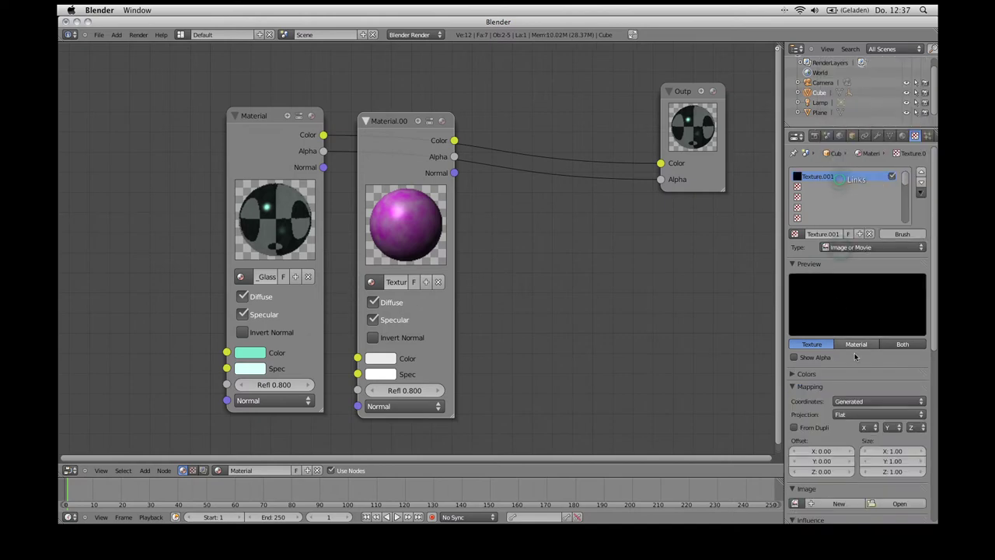
pyautogui.scroll(-5, 855, 356)
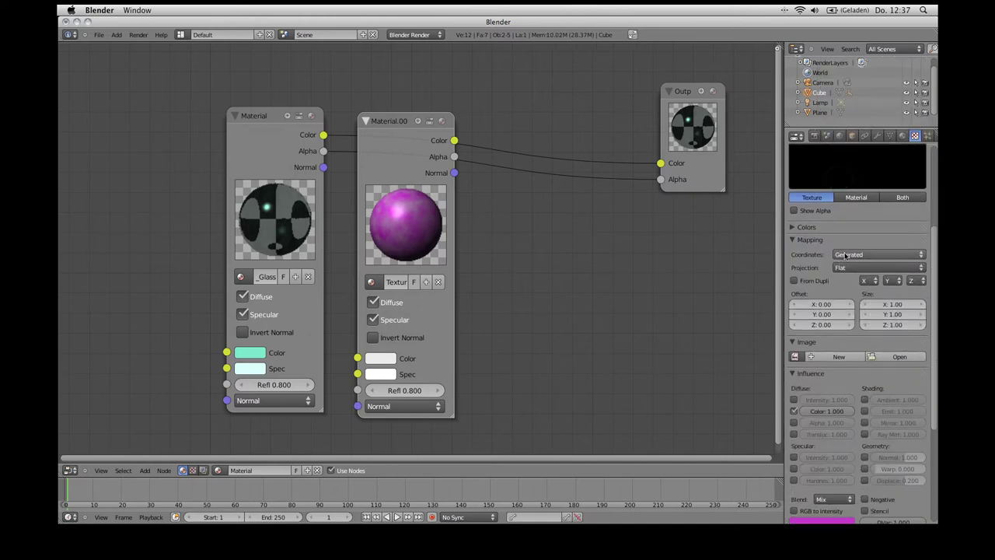
# Map the texture with Object coordinates from the Empty and browse for an image.
pyautogui.click(883, 254)
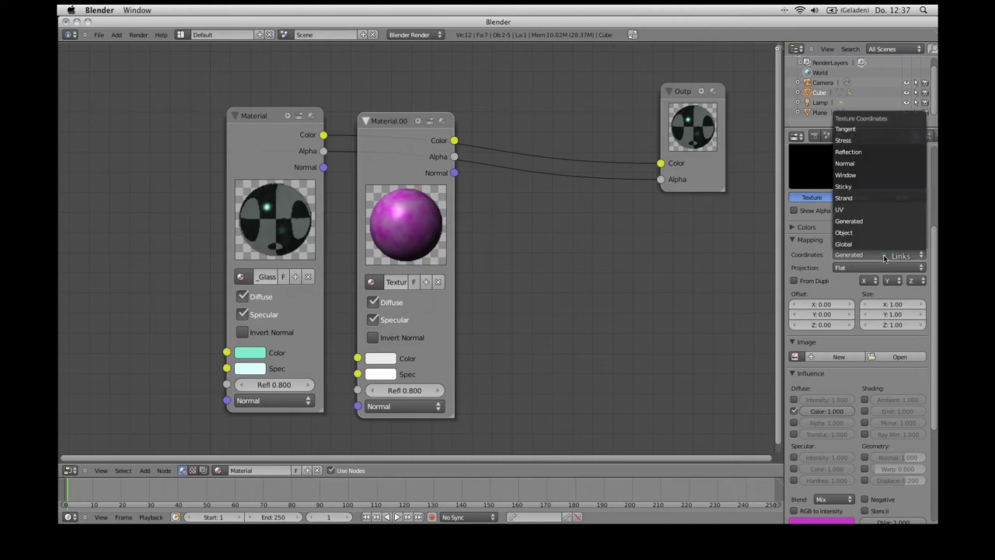
pyautogui.click(867, 230)
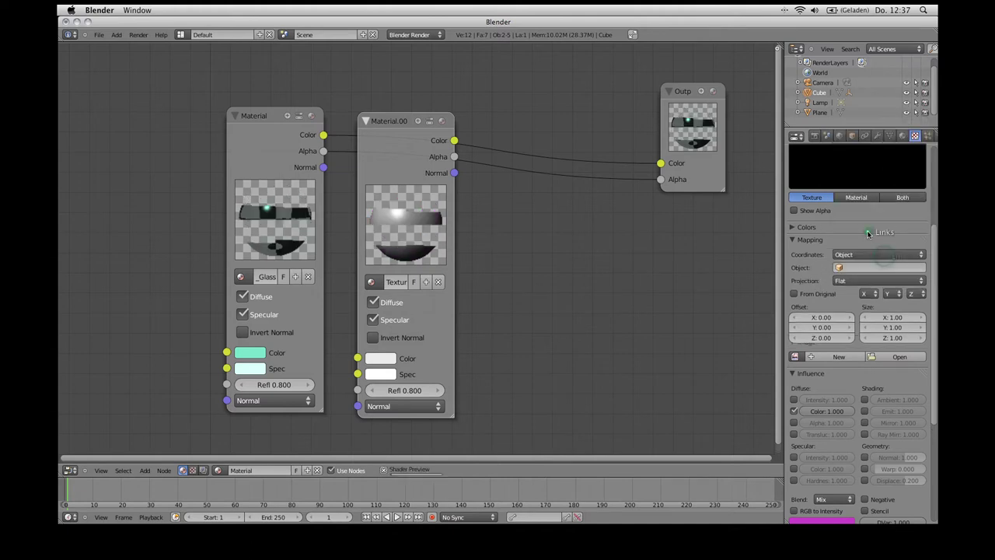
pyautogui.click(847, 267)
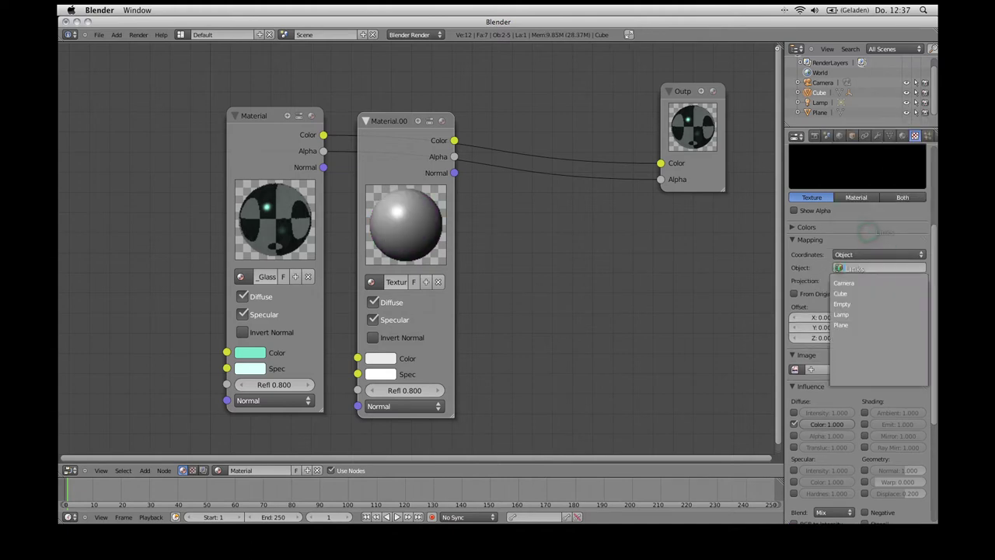
pyautogui.click(839, 304)
pyautogui.scroll(-3, 838, 307)
pyautogui.scroll(-1, 838, 307)
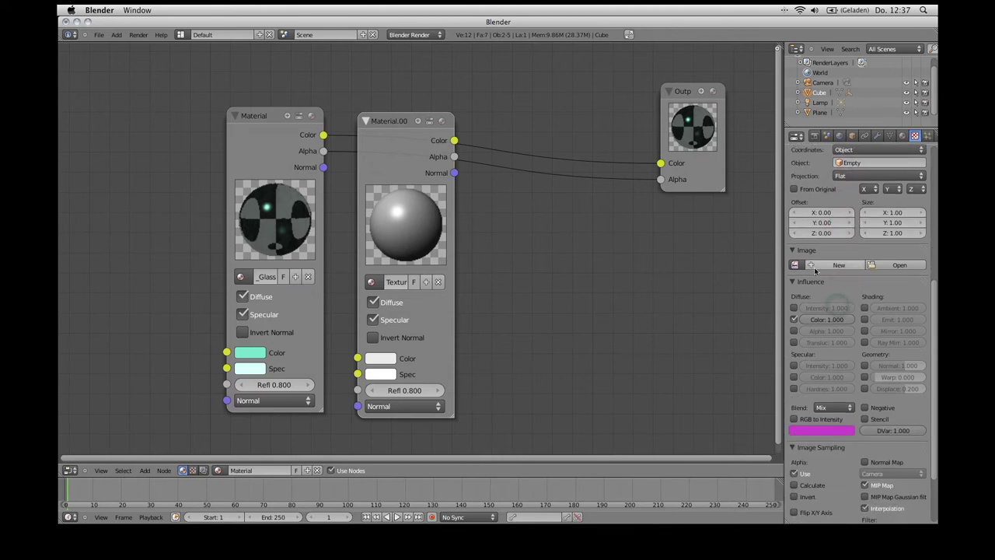
pyautogui.click(883, 266)
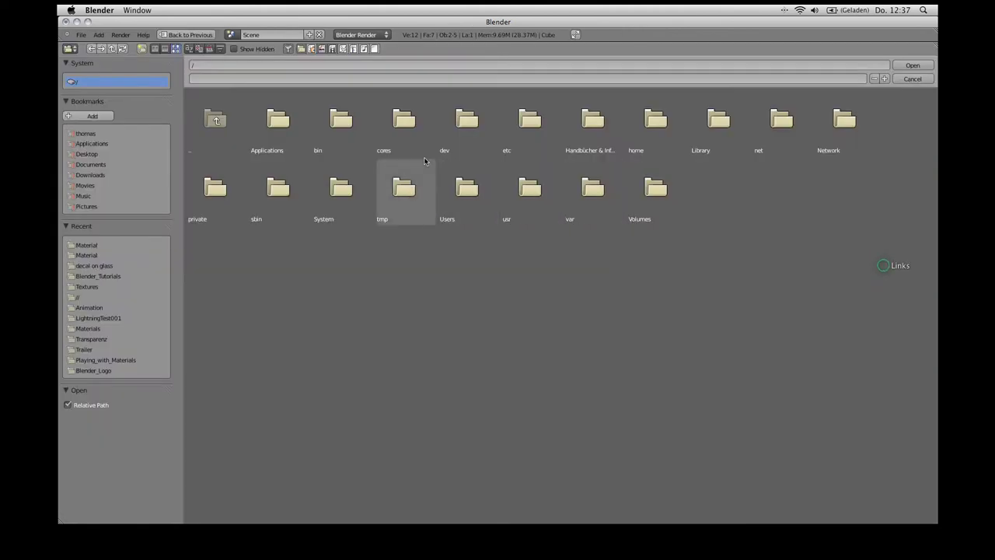
# Load BlenderLogo.png from the 'decal on glass' folder as the texture image.
pyautogui.click(85, 265)
pyautogui.click(279, 120)
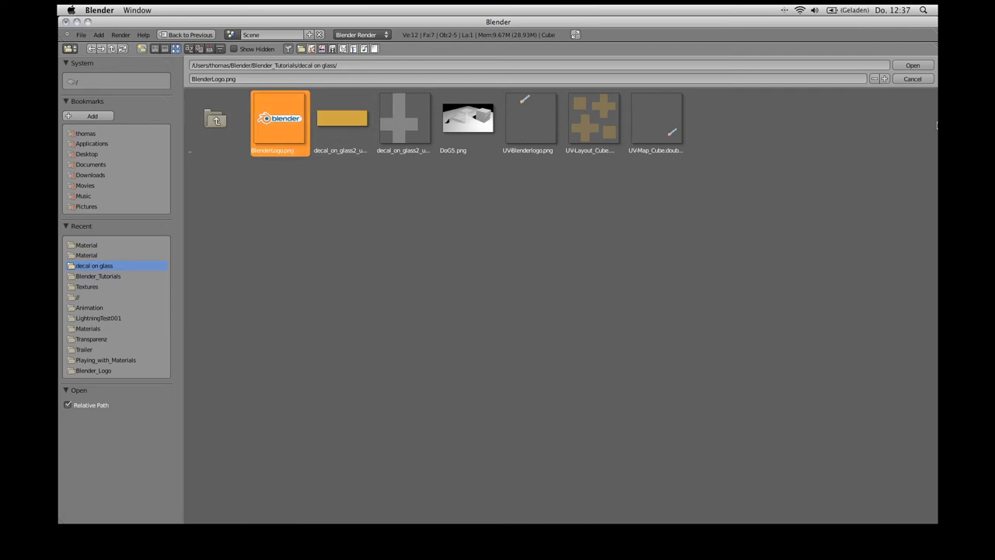
pyautogui.click(914, 67)
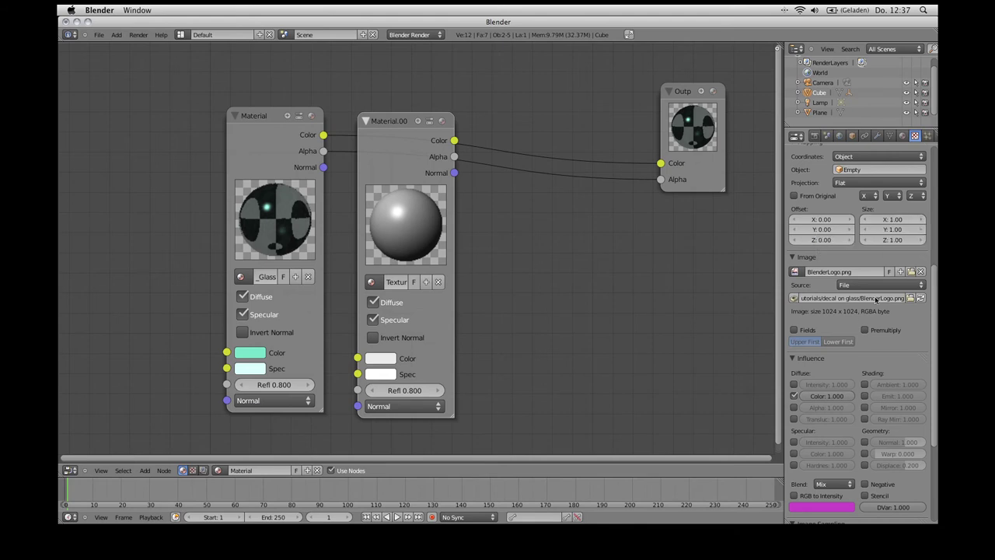
# Enable Premultiply on the logo image and set its Image Mapping extension to Clip.
pyautogui.click(863, 331)
pyautogui.scroll(-1, 869, 349)
pyautogui.scroll(-2, 863, 346)
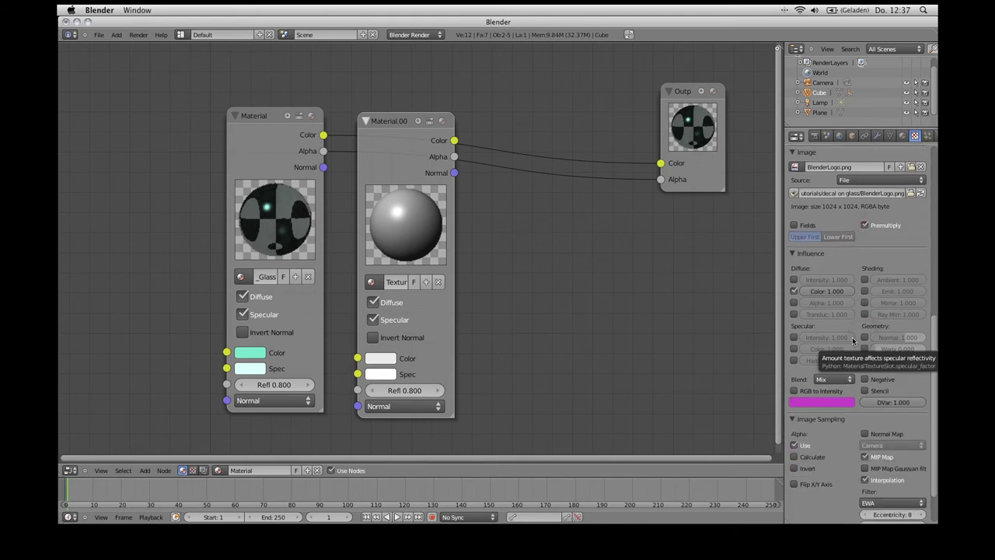
pyautogui.scroll(-2, 852, 342)
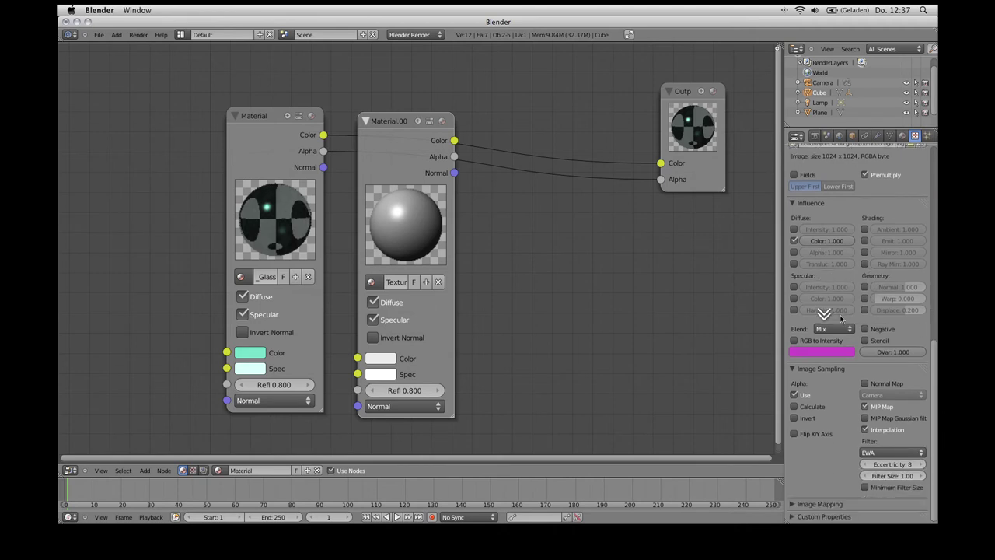
pyautogui.click(797, 504)
pyautogui.scroll(-3, 847, 467)
pyautogui.click(855, 425)
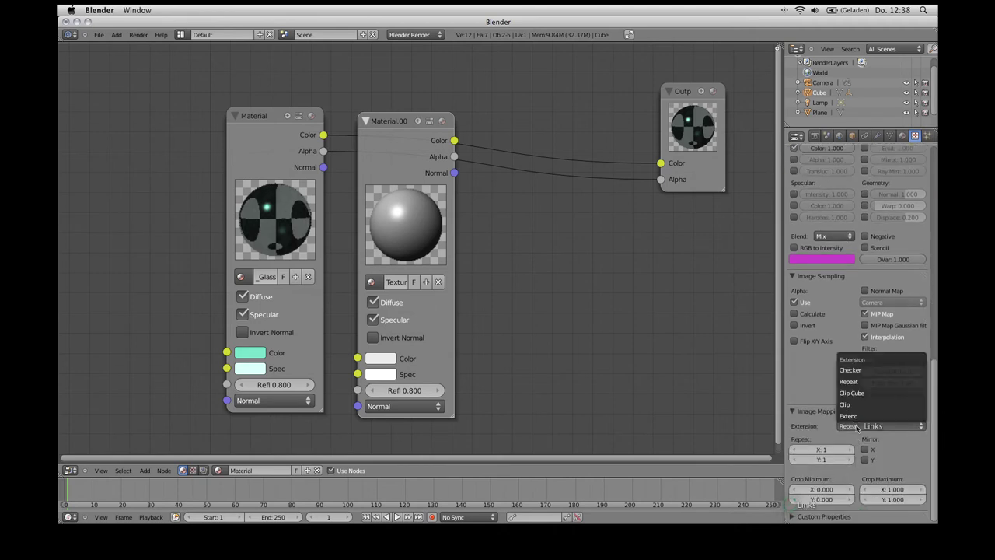
pyautogui.click(856, 402)
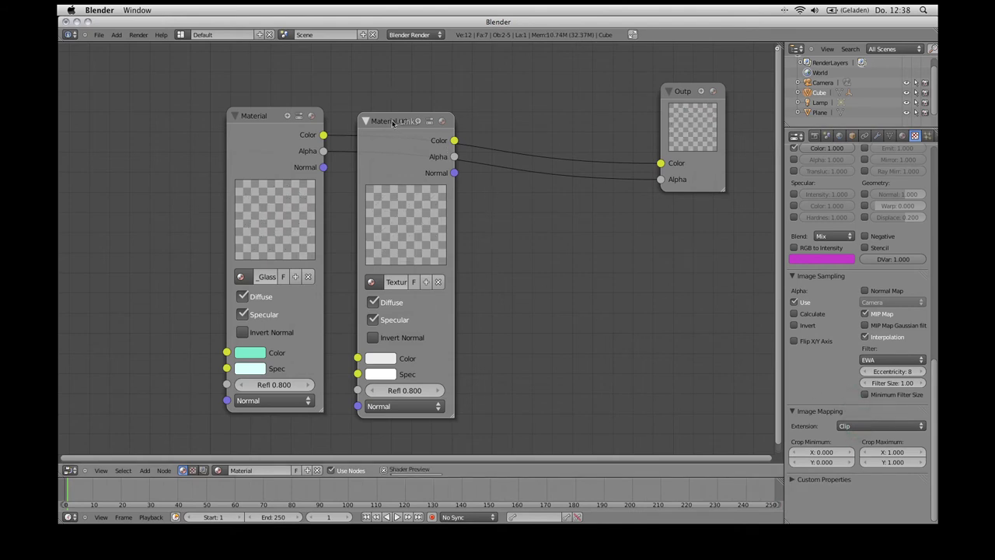
pyautogui.moveTo(391, 170); pyautogui.dragTo(389, 169)
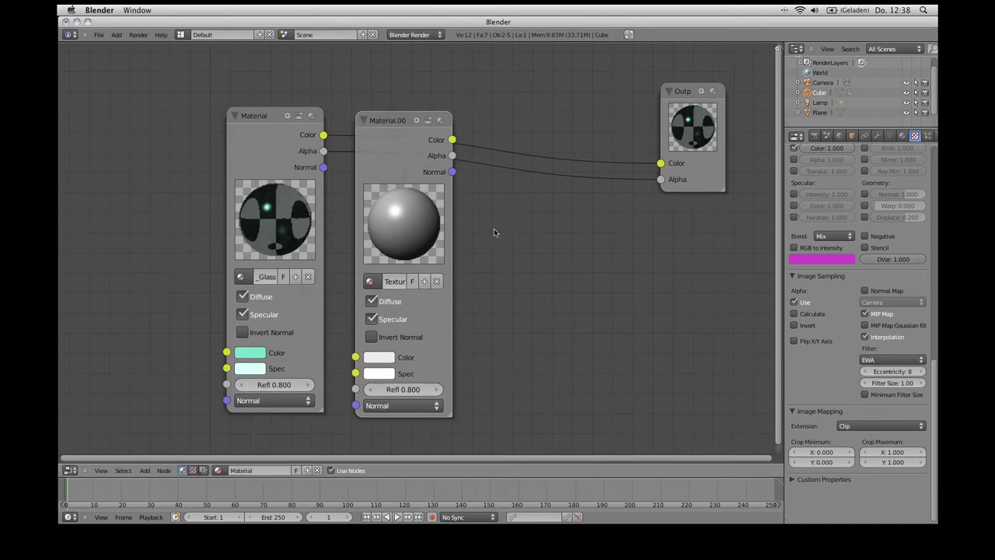
pyautogui.hotkey('shift', 'a')
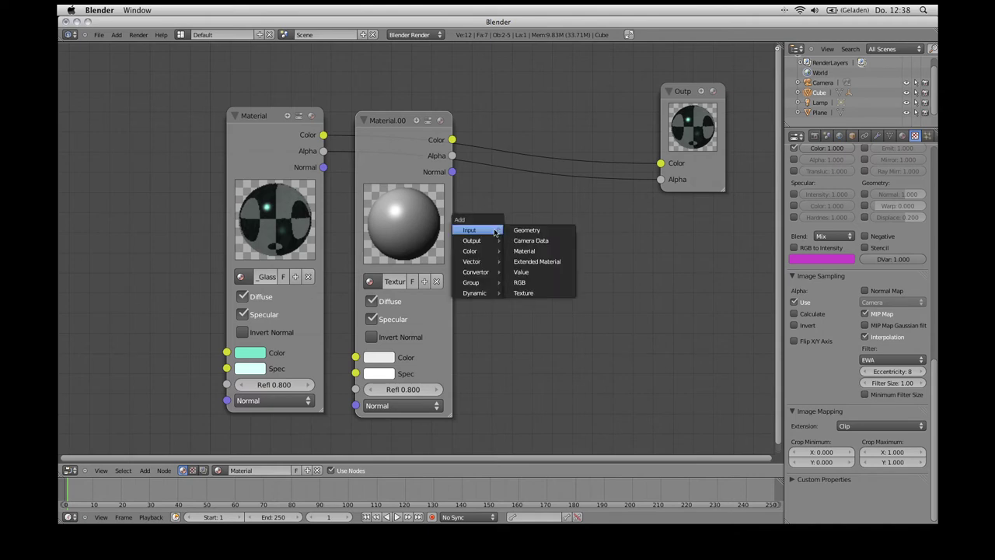
pyautogui.moveTo(471, 250)
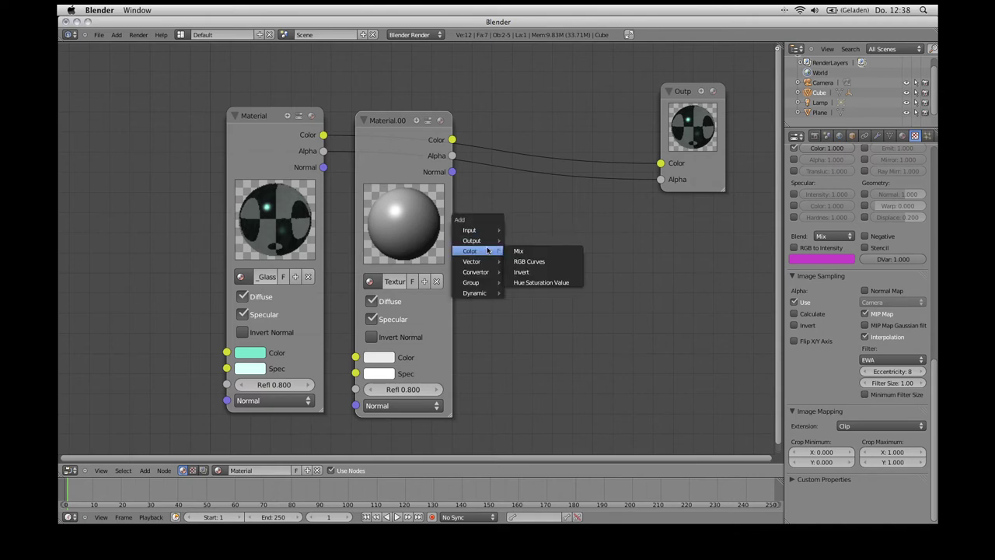
# Insert a Mix node before Output with Material colour in Color1 and Material.00 colour in Color2, then render.
pyautogui.click(519, 251)
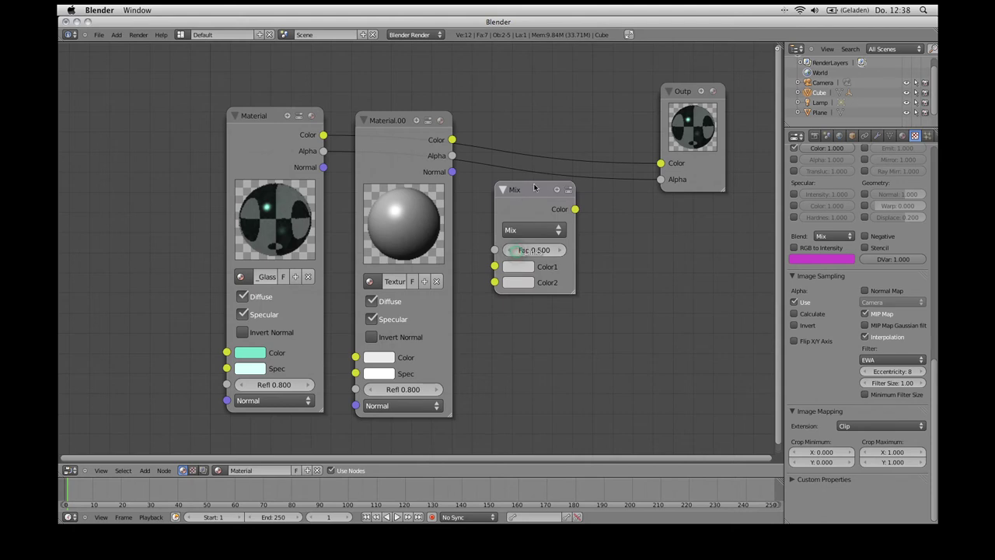
pyautogui.moveTo(534, 188); pyautogui.dragTo(552, 78)
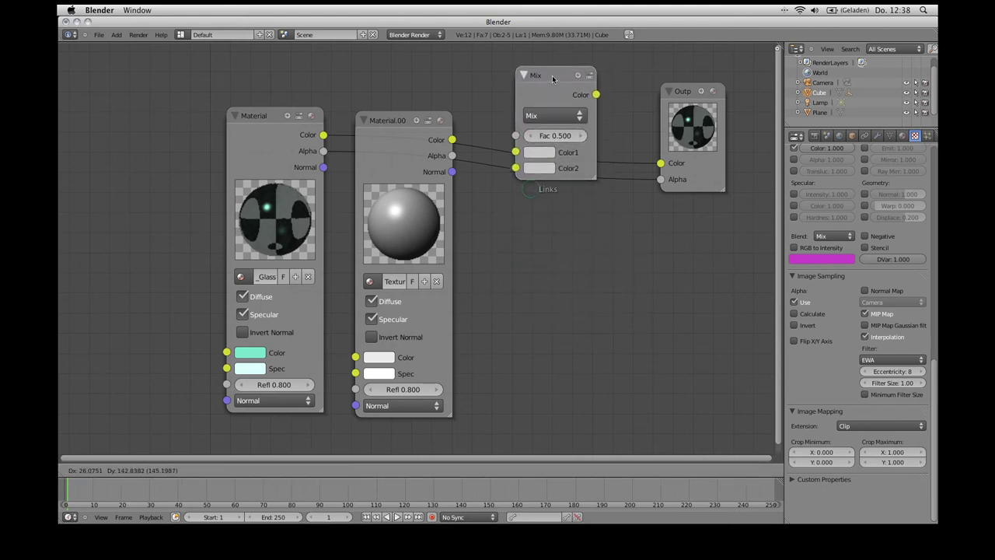
pyautogui.click(553, 78)
pyautogui.moveTo(596, 94); pyautogui.dragTo(660, 161)
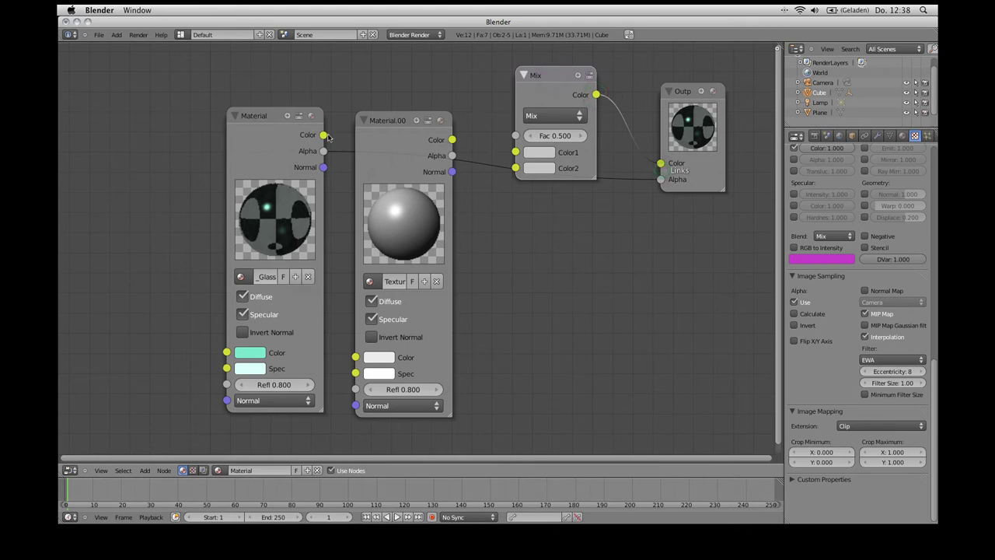
pyautogui.moveTo(325, 136)
pyautogui.mouseDown()
pyautogui.moveTo(411, 99)
pyautogui.moveTo(516, 150)
pyautogui.mouseUp()
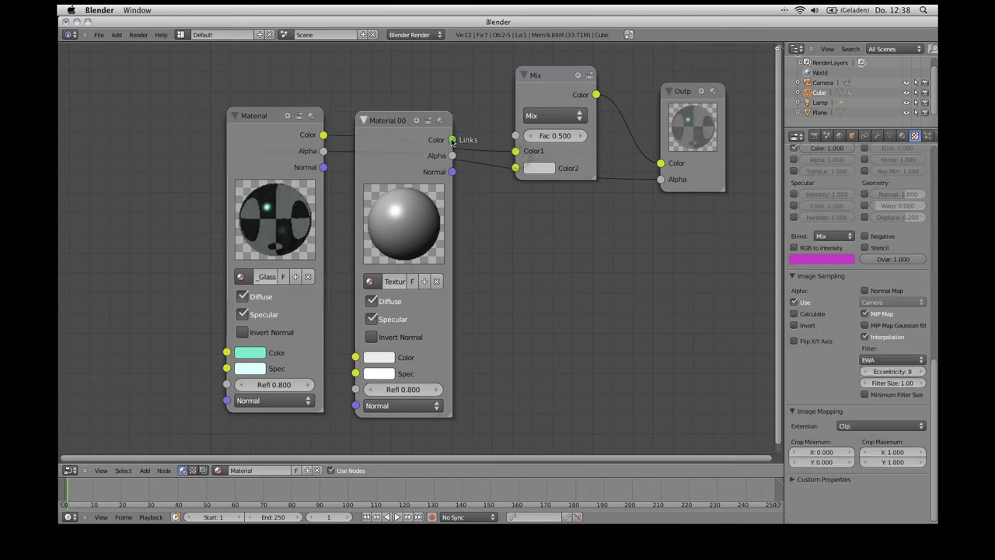
pyautogui.moveTo(453, 140); pyautogui.dragTo(514, 167)
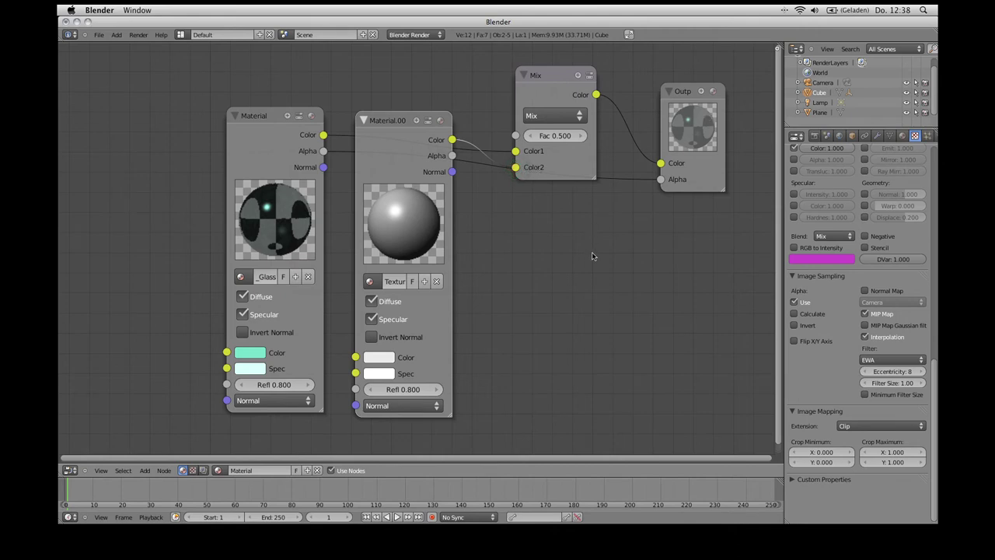
pyautogui.press('F12')
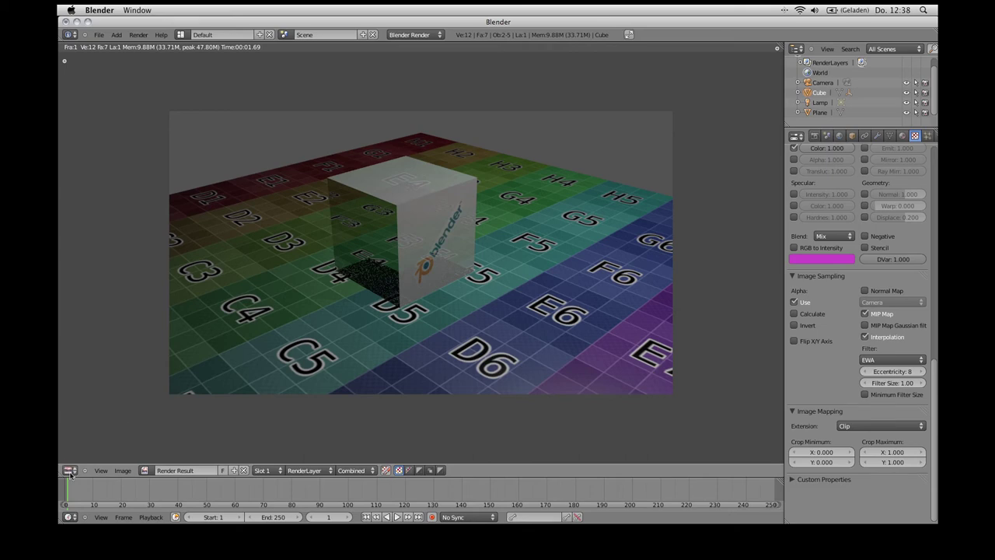
# Switch the area back to the Node Editor and select the Material.00 node.
pyautogui.click(68, 470)
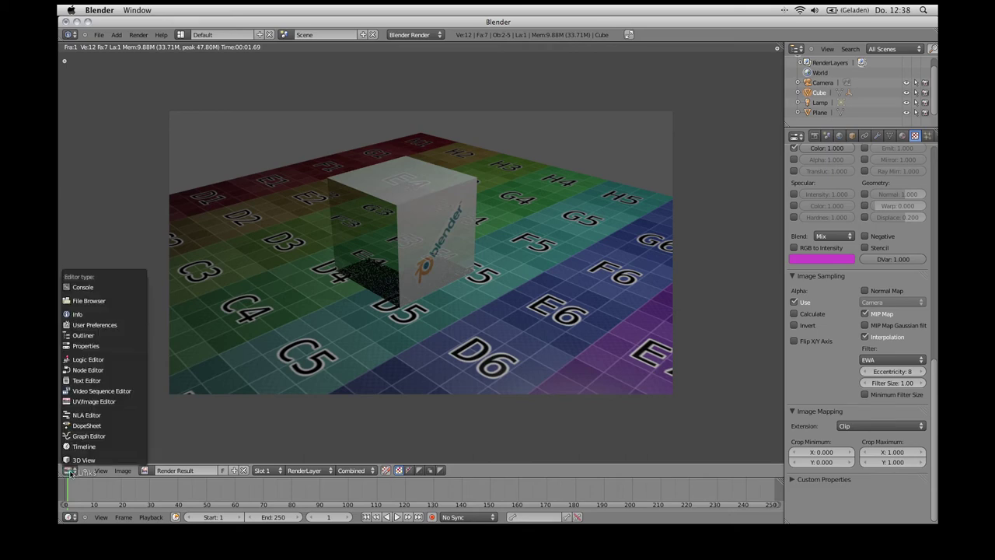
pyautogui.click(70, 369)
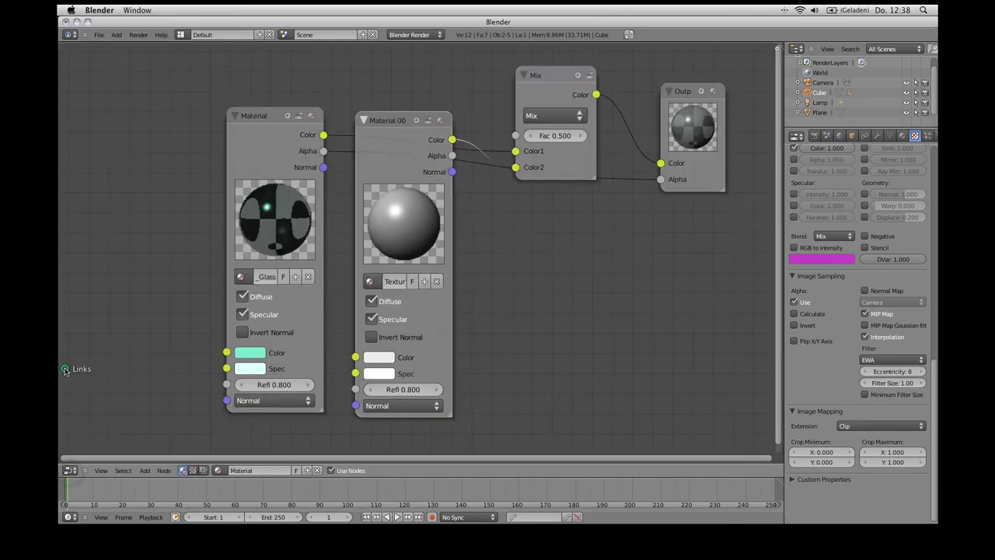
pyautogui.click(384, 120)
pyautogui.hotkey('shift', 'd')
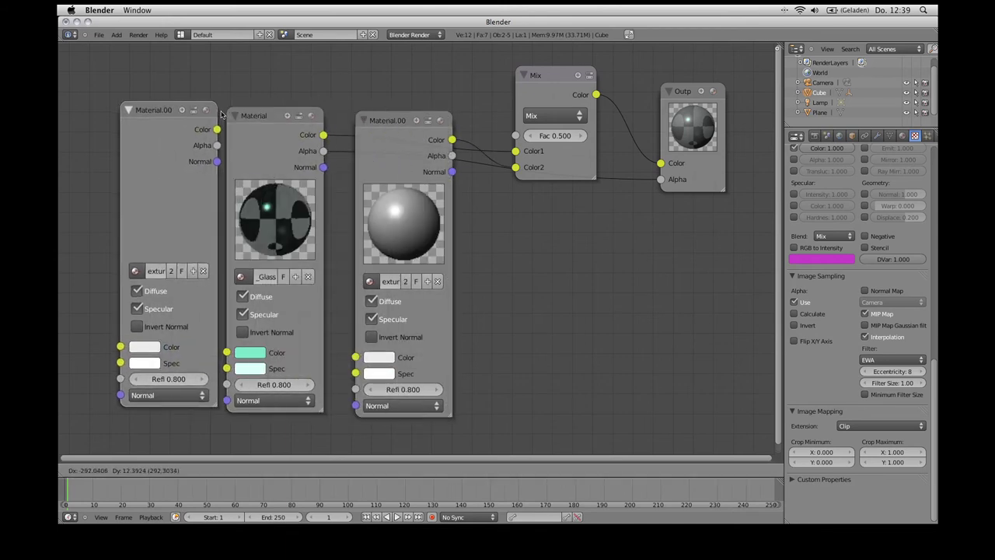
pyautogui.click(203, 81)
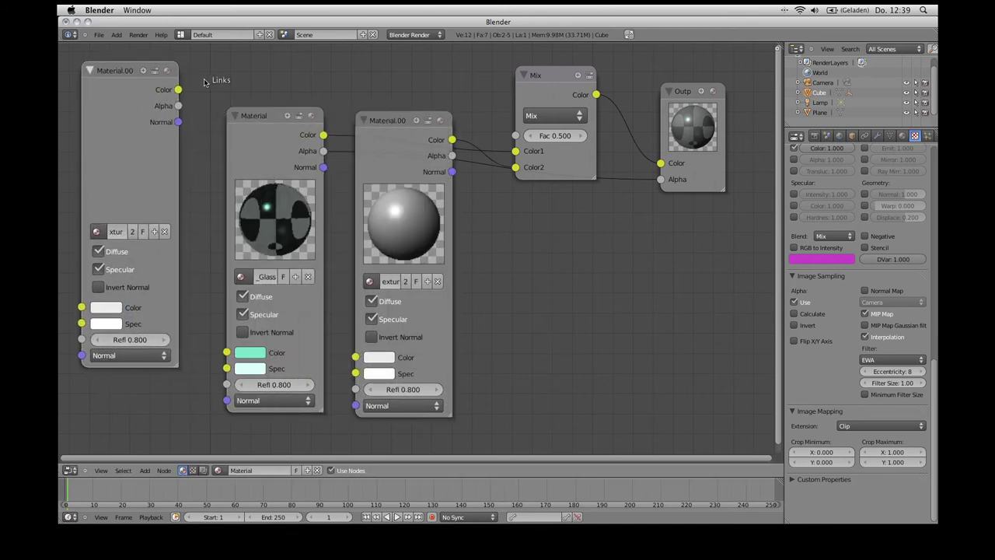
pyautogui.click(132, 232)
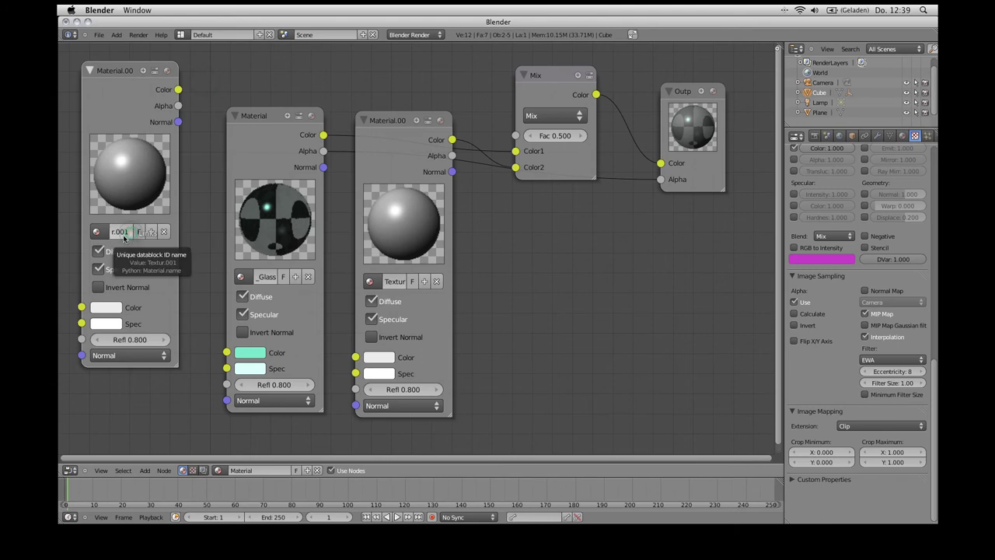
pyautogui.click(99, 251)
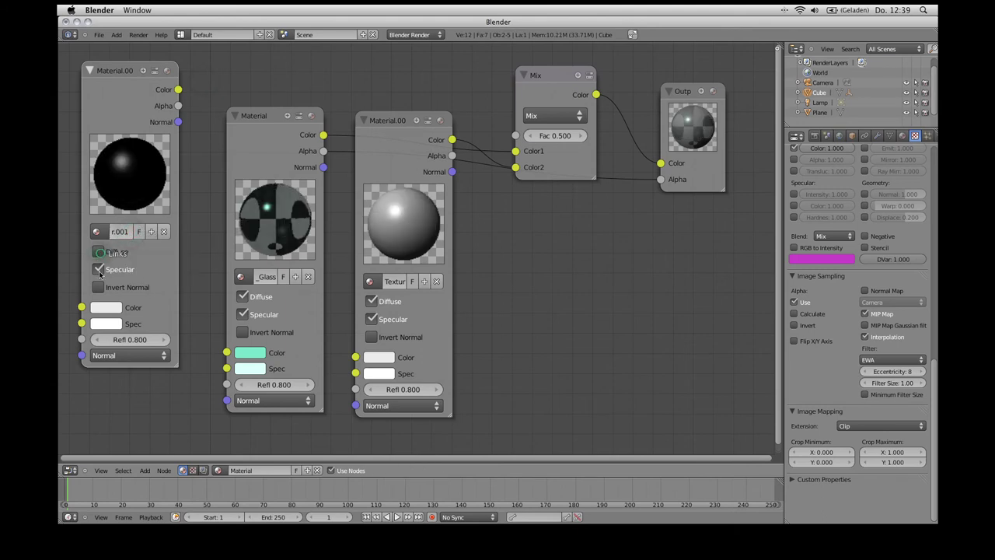
pyautogui.click(99, 269)
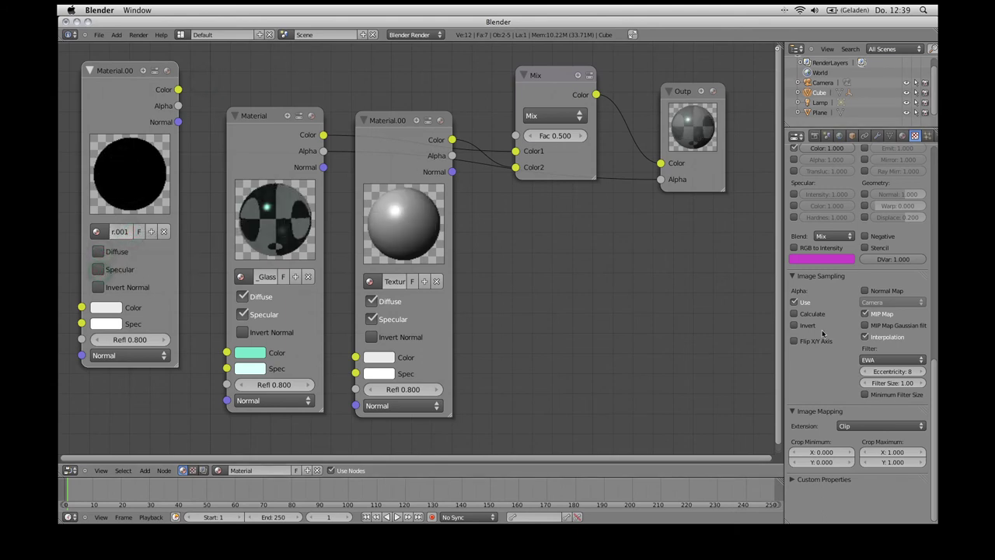
pyautogui.scroll(3, 828, 313)
pyautogui.scroll(2, 829, 313)
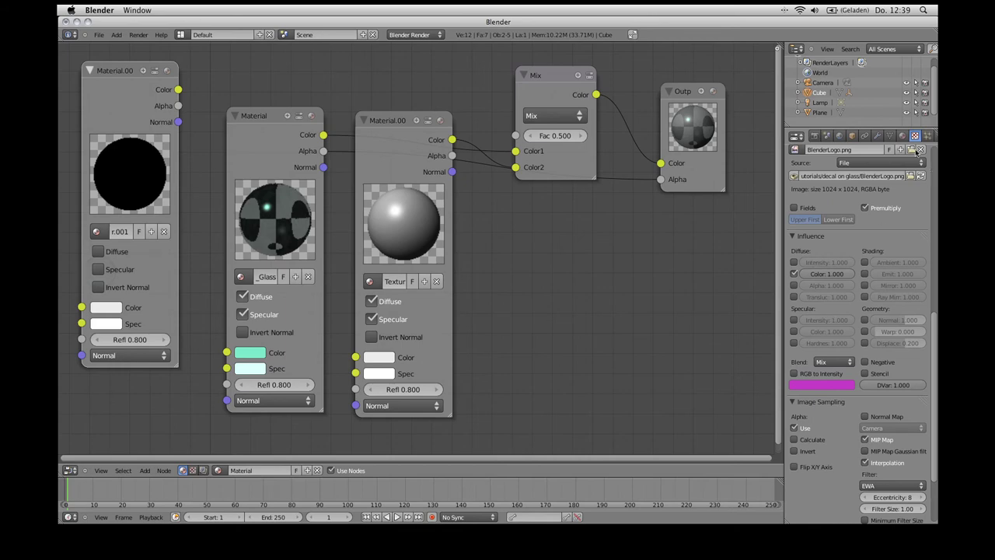
# Make the logo texture a single-user copy named Texture.002.
pyautogui.scroll(4, 888, 229)
pyautogui.scroll(4, 886, 225)
pyautogui.scroll(2, 883, 234)
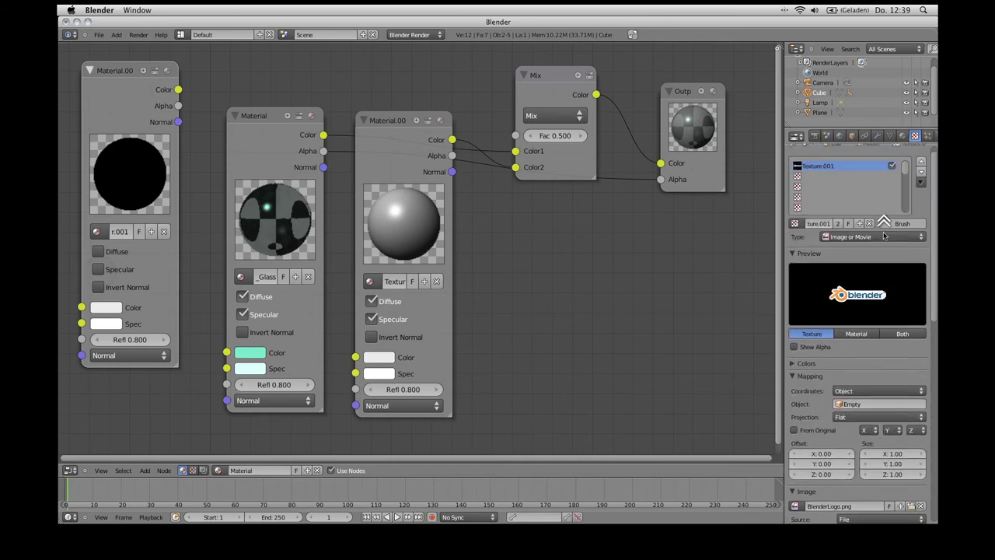
pyautogui.click(837, 224)
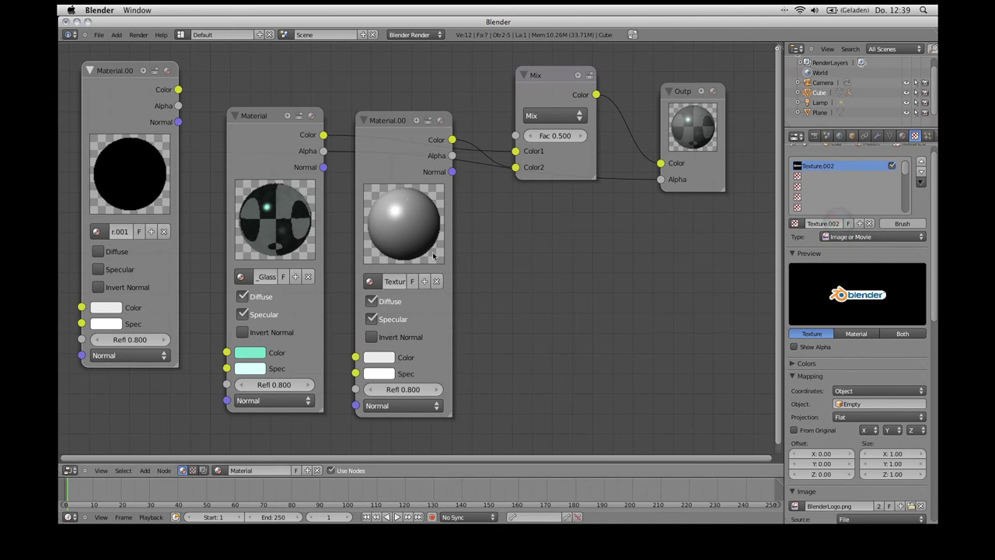
# Switch the texture influence from Diffuse Color to Alpha at -1.000 and lower DVar to 0.
pyautogui.scroll(-3, 882, 327)
pyautogui.scroll(-3, 882, 326)
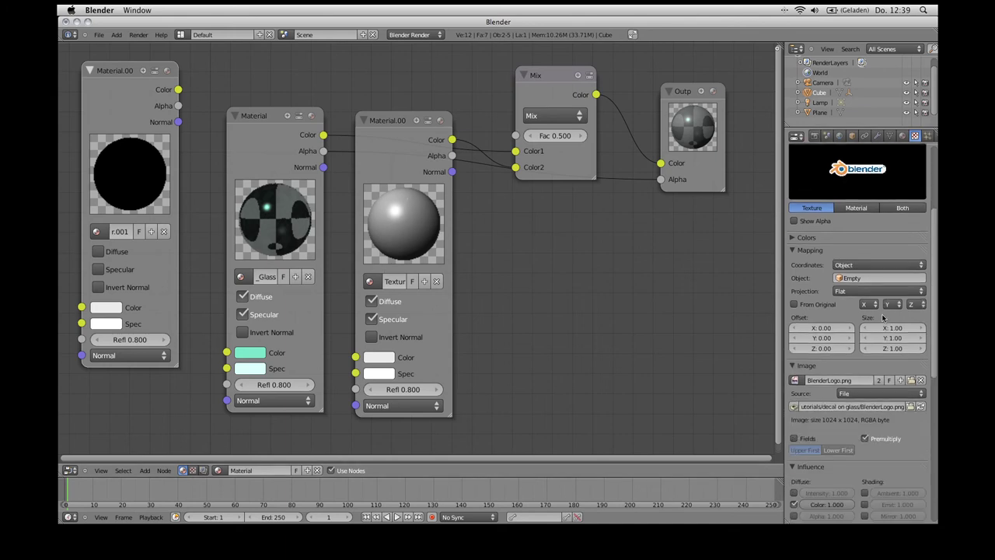
pyautogui.scroll(-3, 883, 326)
pyautogui.scroll(-3, 882, 327)
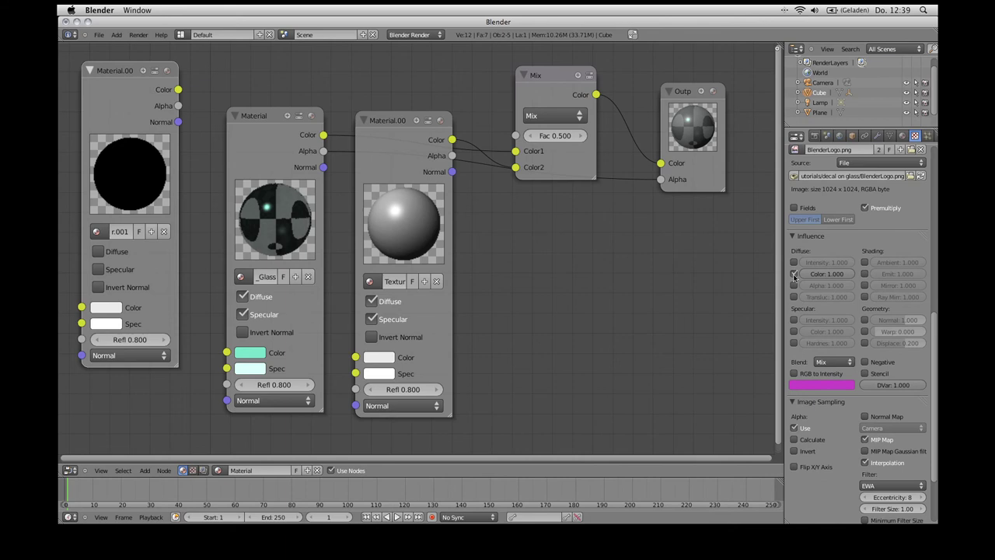
pyautogui.click(794, 275)
pyautogui.click(793, 285)
pyautogui.moveTo(853, 289); pyautogui.dragTo(754, 284)
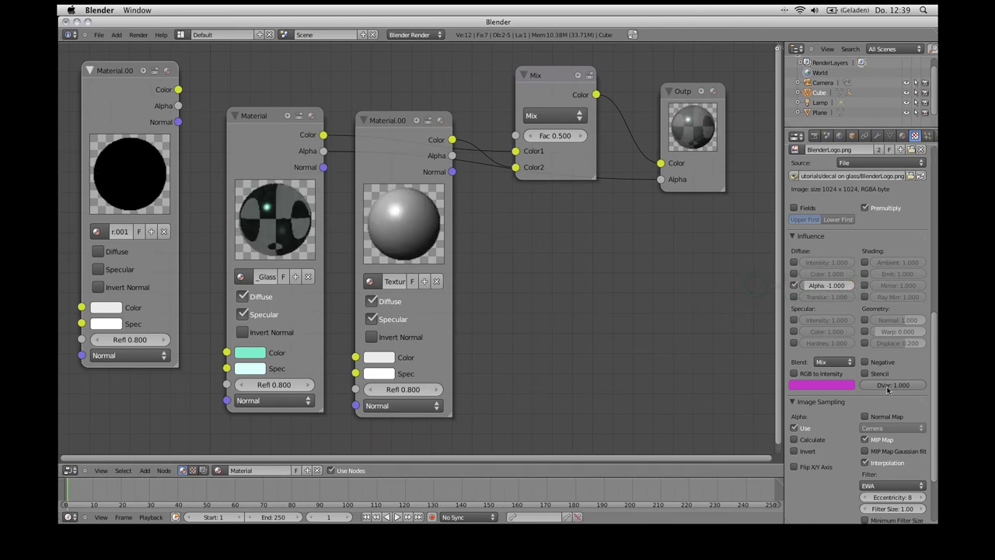
pyautogui.moveTo(918, 384); pyautogui.dragTo(822, 381)
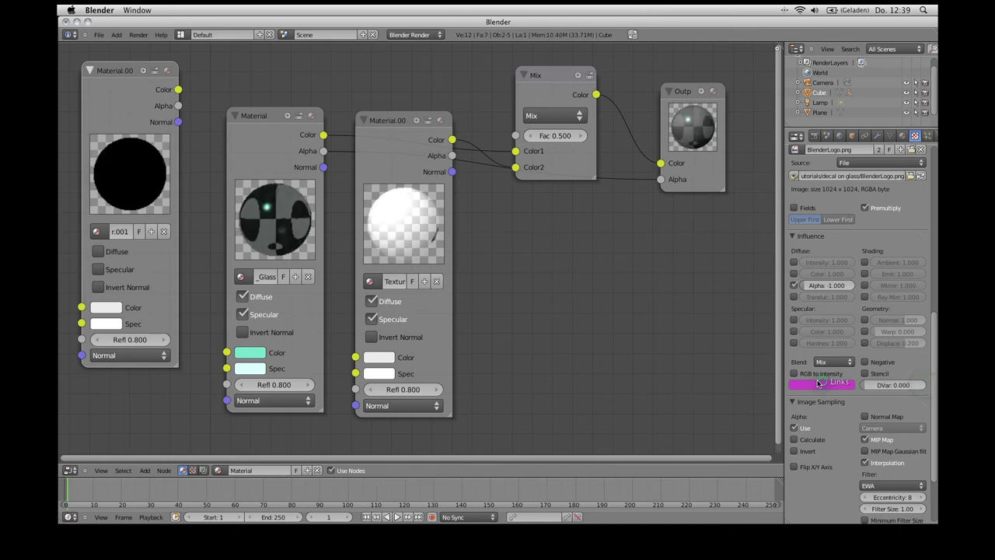
# Revert the influence: Alpha back to 1.000 and disabled, Diffuse Color re-enabled.
pyautogui.click(116, 71)
pyautogui.click(381, 122)
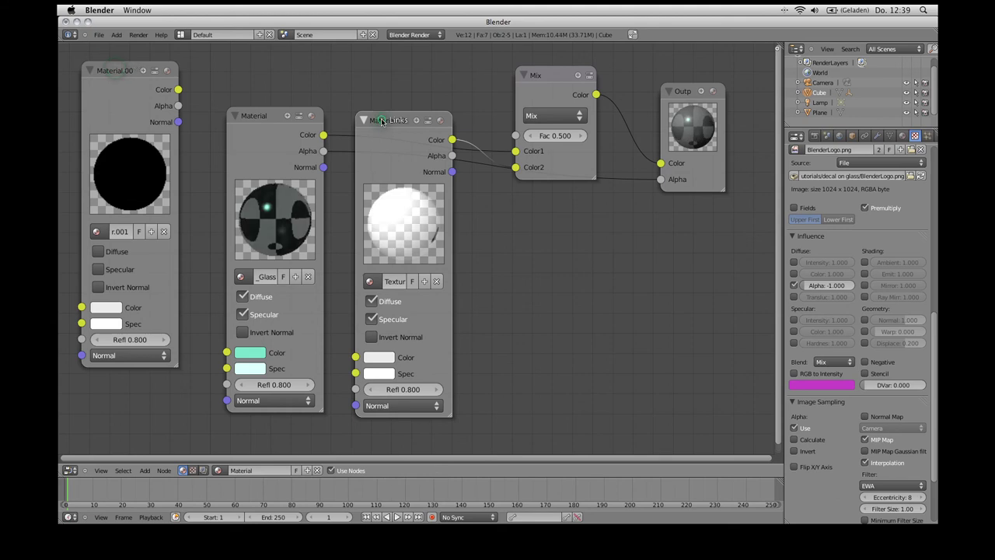
pyautogui.scroll(3, 913, 313)
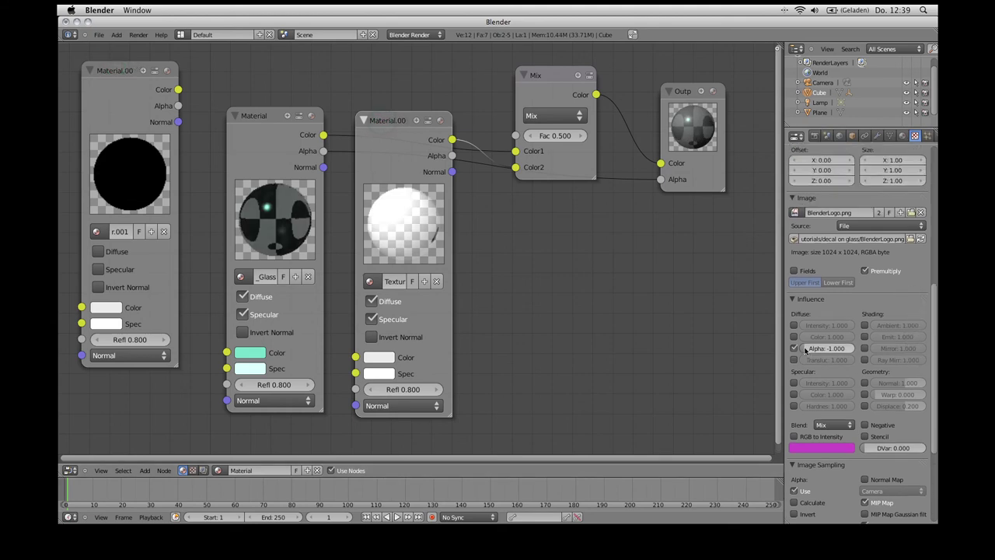
pyautogui.click(805, 350)
pyautogui.moveTo(805, 349); pyautogui.dragTo(861, 349)
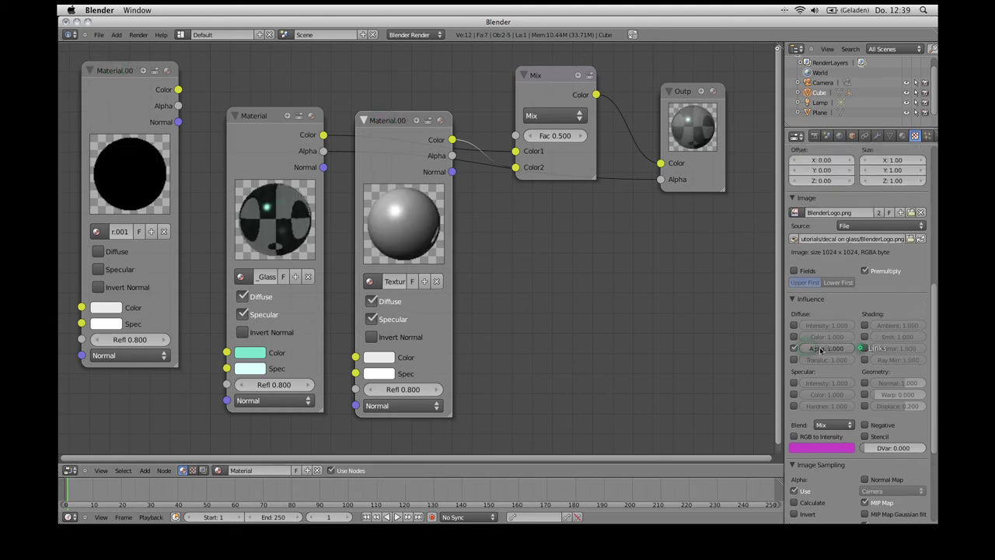
pyautogui.click(793, 348)
pyautogui.click(793, 337)
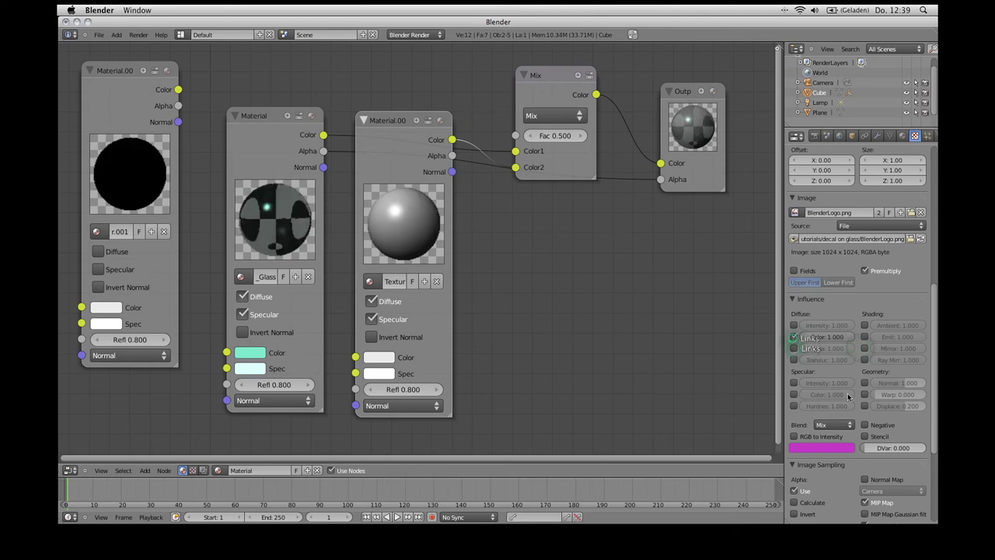
pyautogui.scroll(7, 859, 333)
pyautogui.scroll(5, 855, 326)
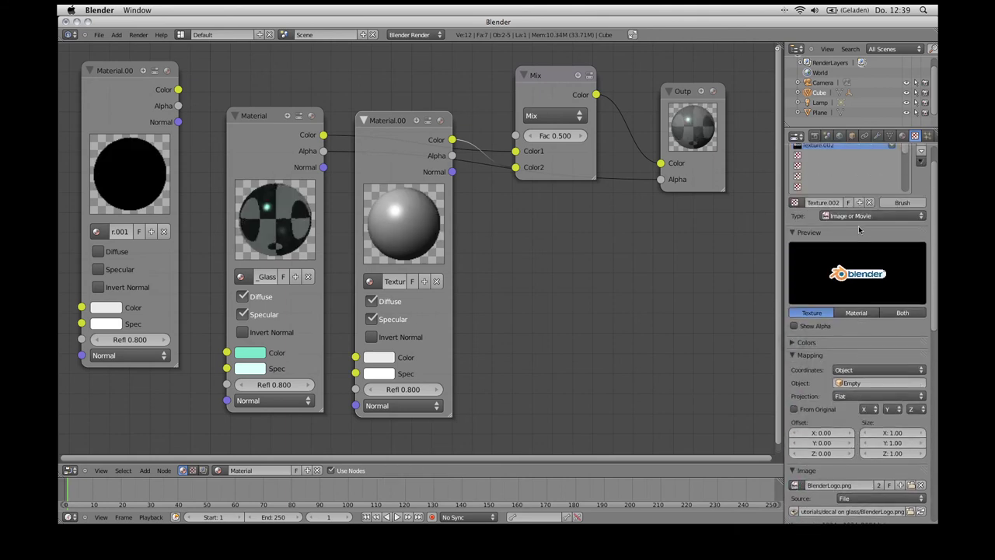
pyautogui.scroll(-5, 851, 354)
pyautogui.scroll(-4, 851, 353)
pyautogui.scroll(-1, 851, 356)
pyautogui.scroll(-4, 848, 359)
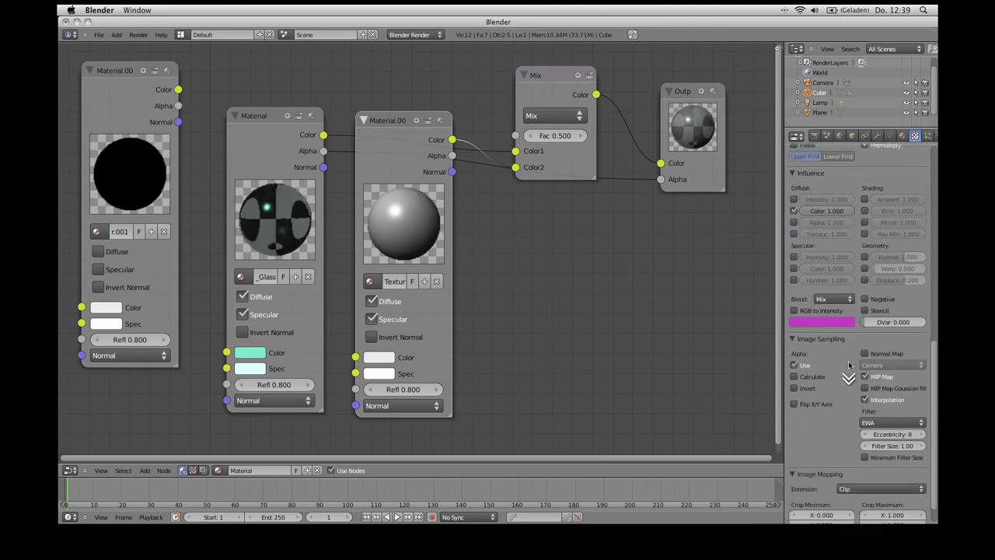
pyautogui.scroll(-1, 848, 361)
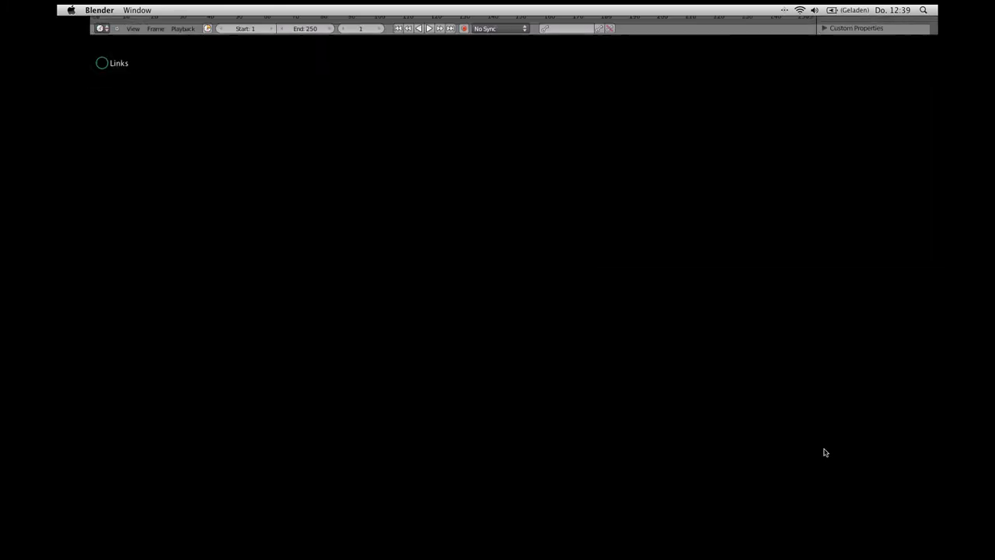
pyautogui.scroll(1, 808, 373)
pyautogui.scroll(2, 809, 326)
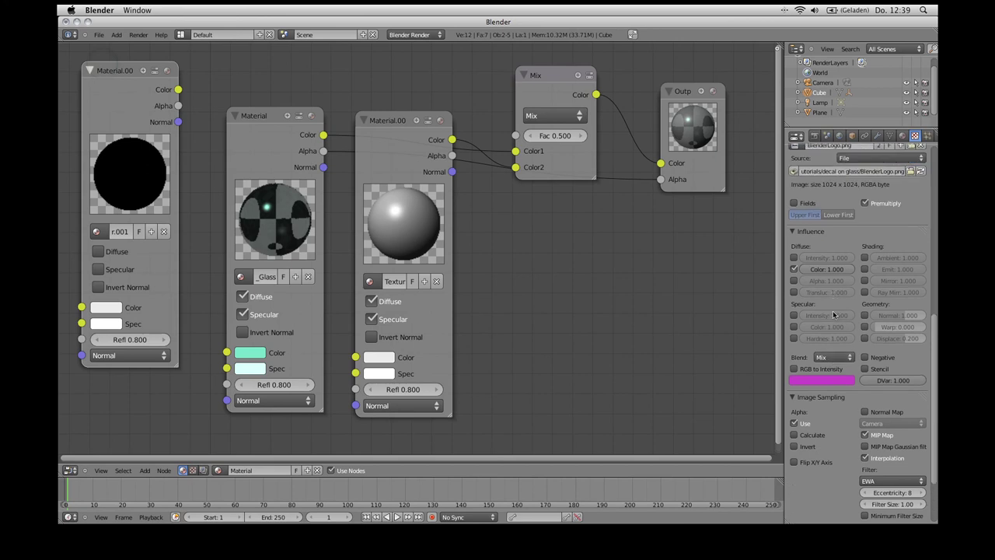
# Set texture influence to Alpha -1.000 with DVar 0, and link the left node's Alpha into Mix Fac.
pyautogui.click(793, 269)
pyautogui.click(794, 280)
pyautogui.moveTo(852, 281)
pyautogui.mouseDown()
pyautogui.moveTo(813, 283)
pyautogui.moveTo(852, 281)
pyautogui.mouseUp()
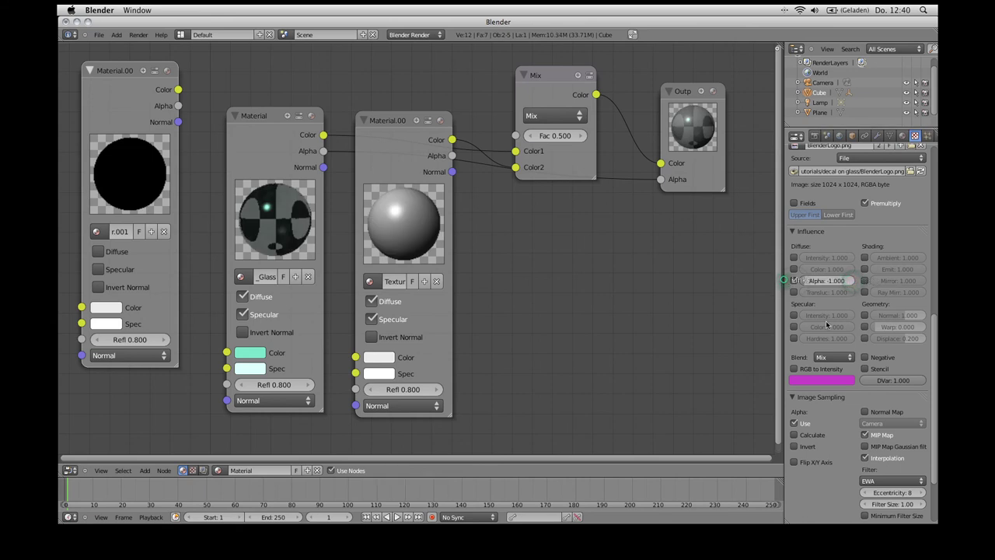
pyautogui.moveTo(924, 380); pyautogui.dragTo(847, 376)
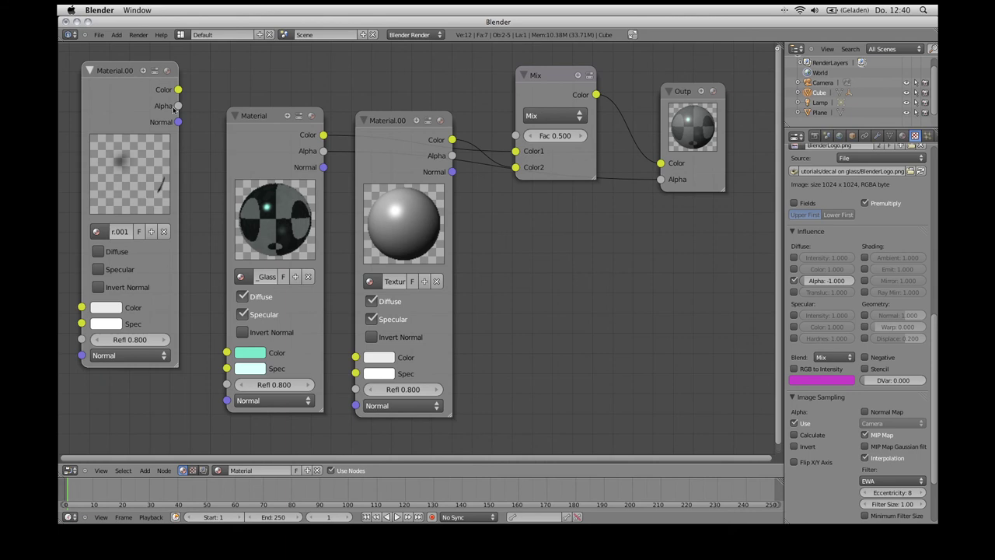
pyautogui.moveTo(178, 106); pyautogui.dragTo(323, 81)
pyautogui.moveTo(322, 81); pyautogui.dragTo(517, 136)
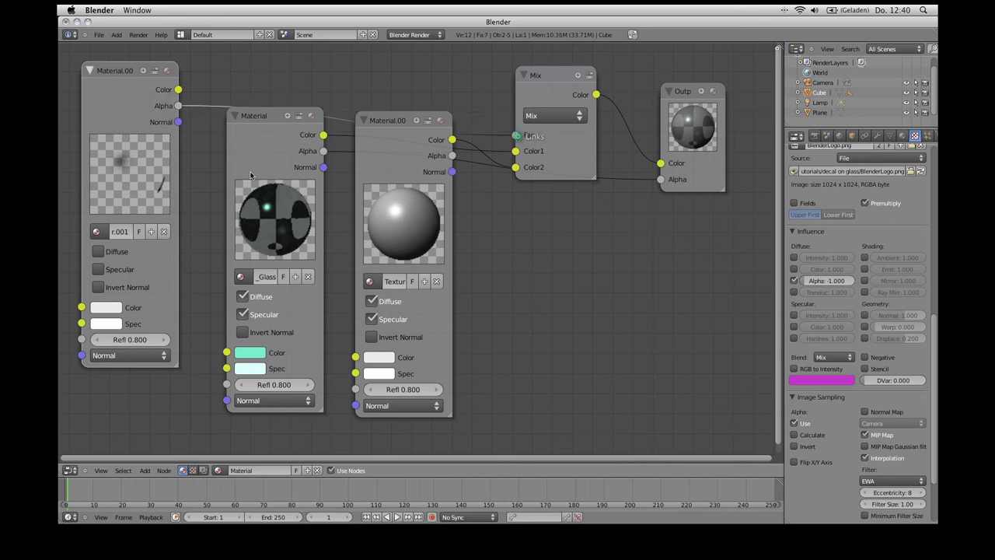
# Rename the left node's material to 'Sce' and render the scene.
pyautogui.click(123, 230)
pyautogui.write('Sc')
pyautogui.write('e')
pyautogui.press('Return')
pyautogui.press('F12')
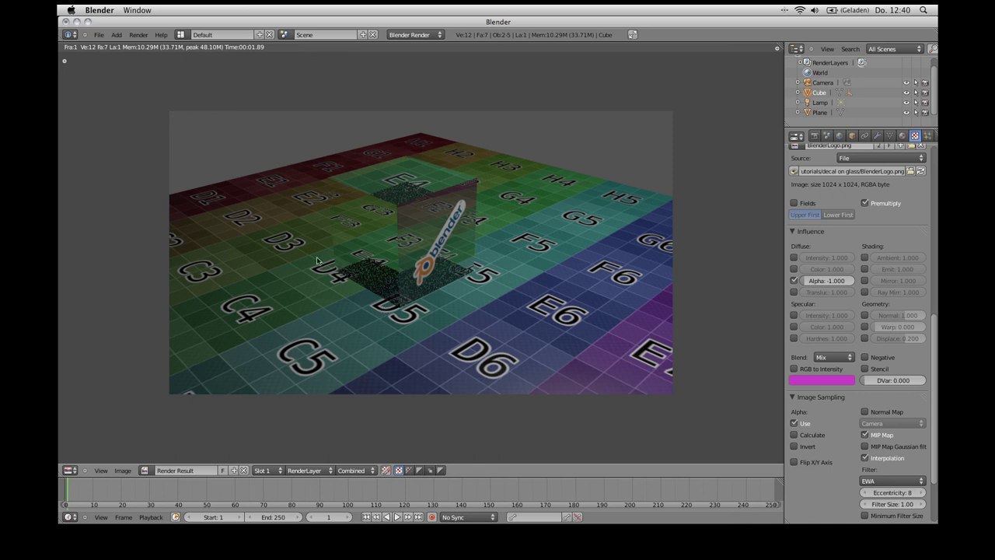
# Switch the render result area back to the 3D View.
pyautogui.click(69, 469)
pyautogui.click(70, 460)
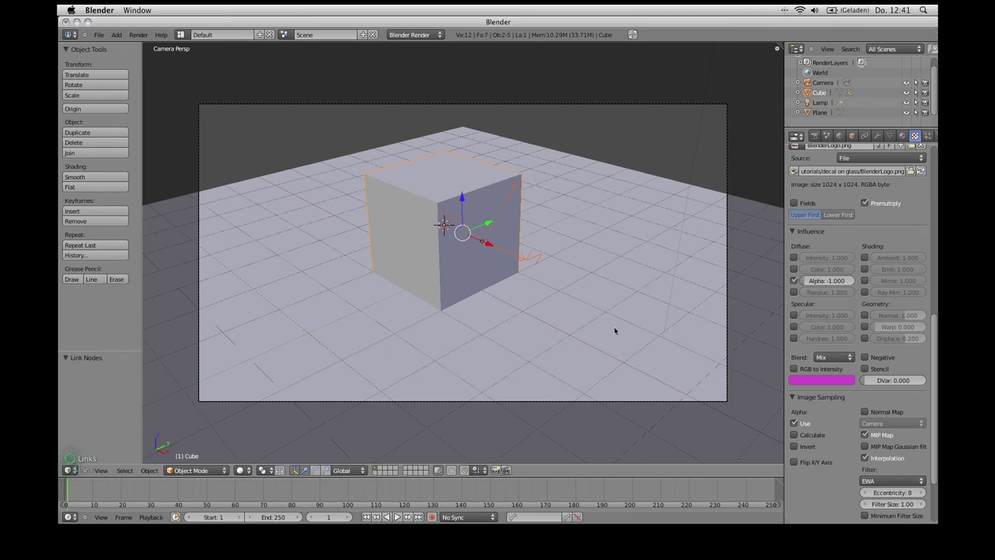
# Move the floor plane to Z location -0.001 and render again.
pyautogui.rightClick(638, 327)
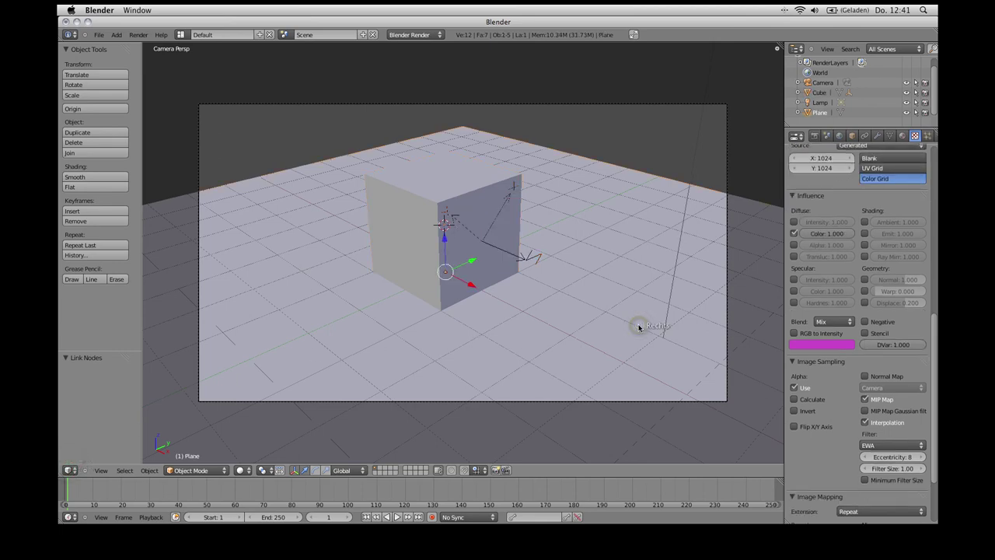
pyautogui.press('n')
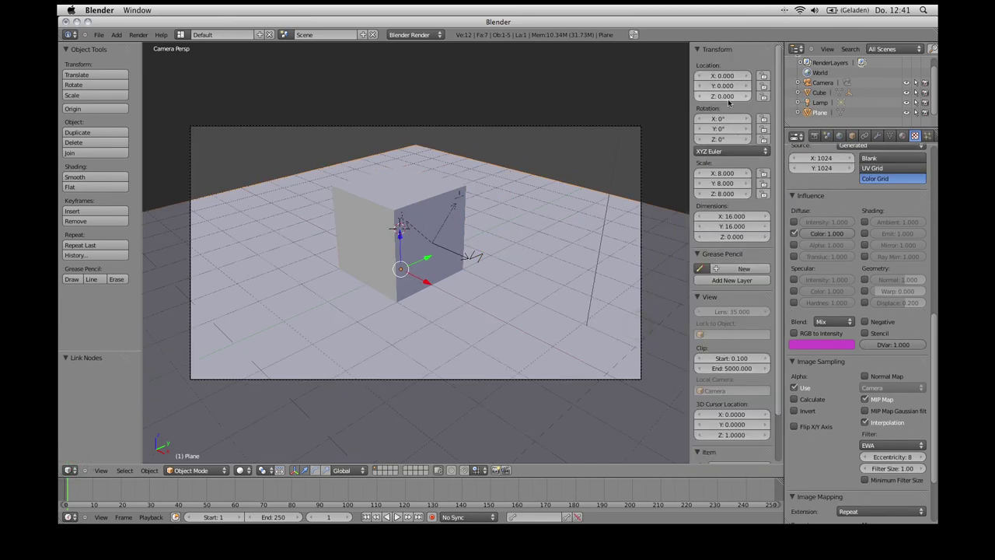
pyautogui.click(726, 96)
pyautogui.press('BackSpace')
pyautogui.write('-.001')
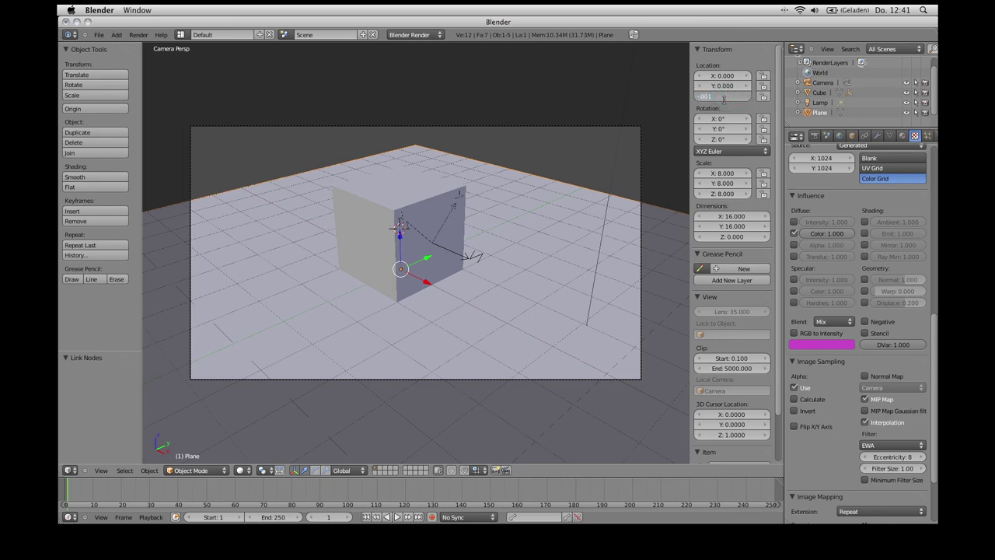
pyautogui.press('Return')
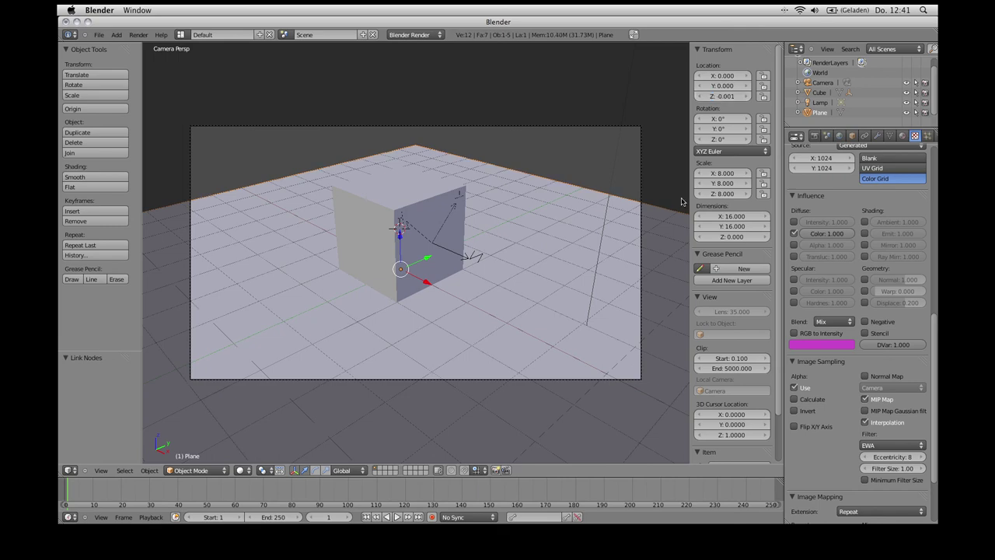
pyautogui.press('F12')
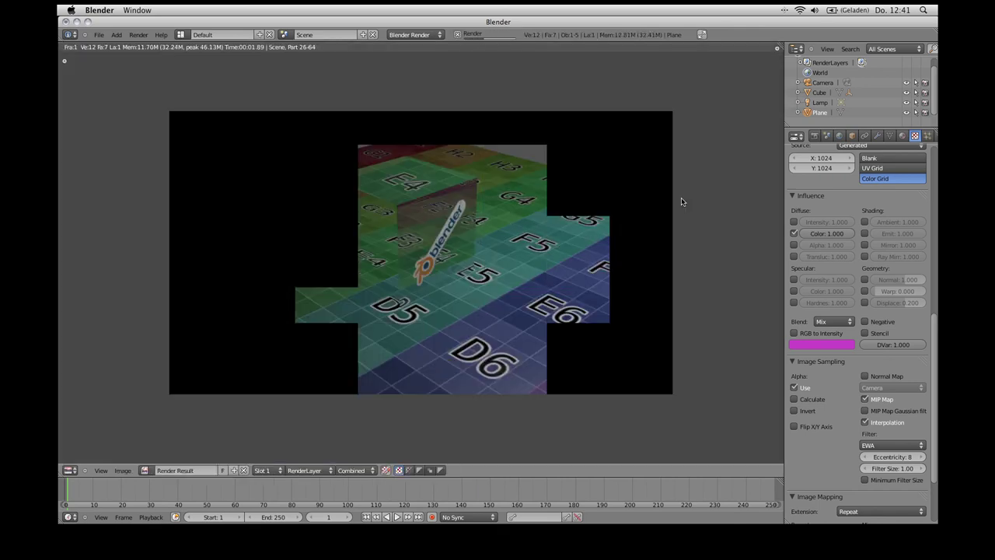